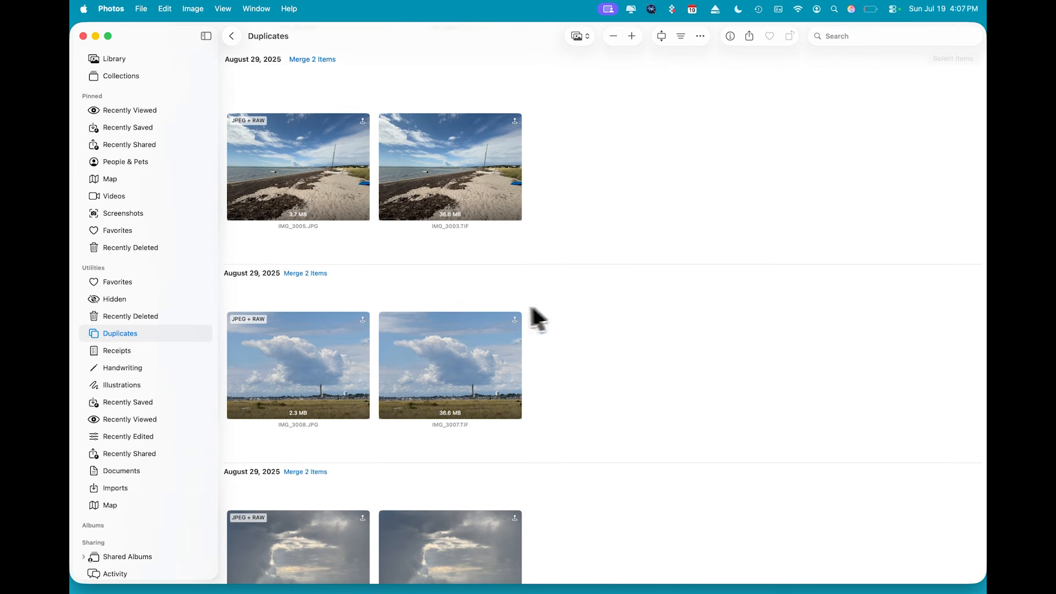
Browse the duplicate photo sets from August 29, 2025 through the last ones from July 4, 2026
scroll(443, 308, up, 5)
scroll(441, 300, up, 5)
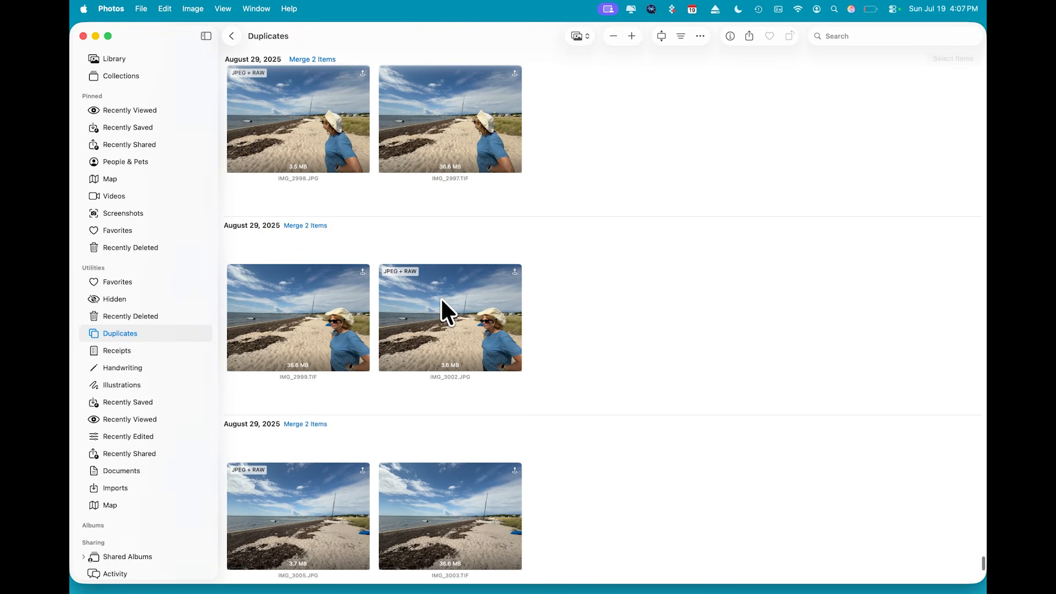
scroll(441, 300, down, 4)
scroll(442, 301, down, 10)
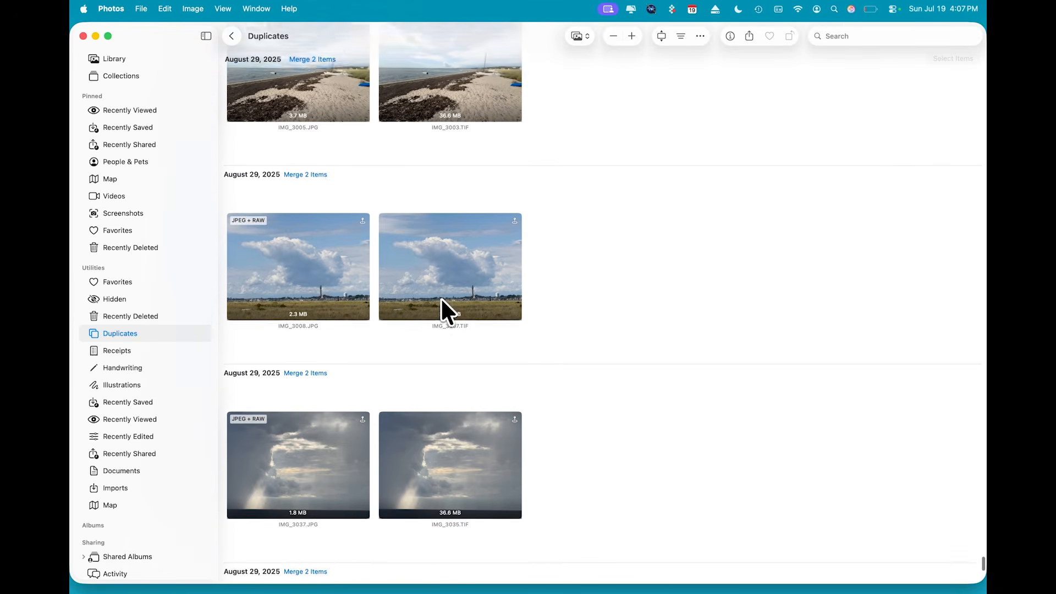
scroll(442, 300, down, 5)
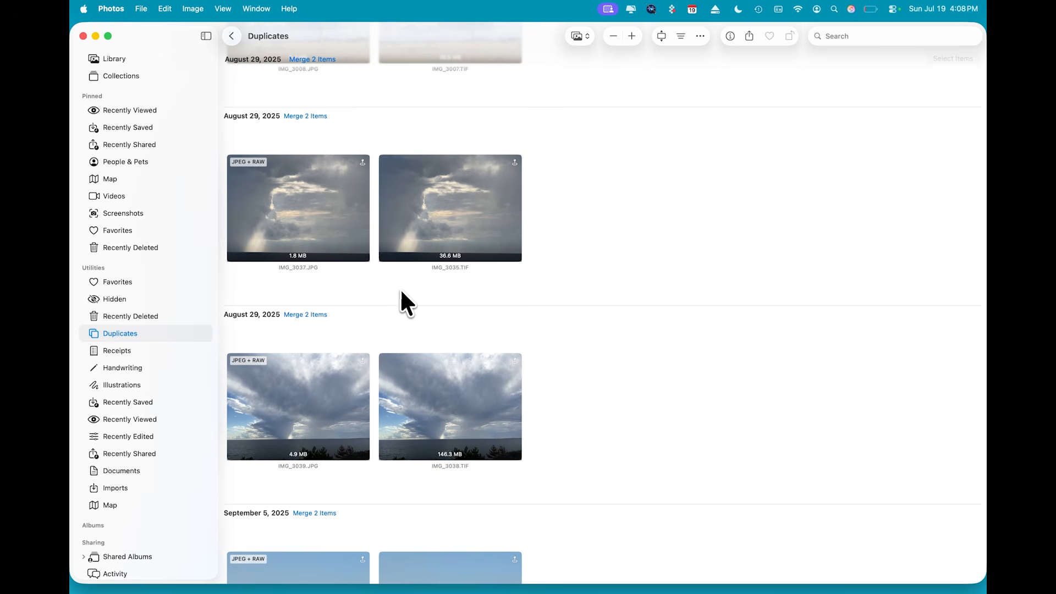
scroll(399, 296, up, 1)
scroll(398, 293, down, 10)
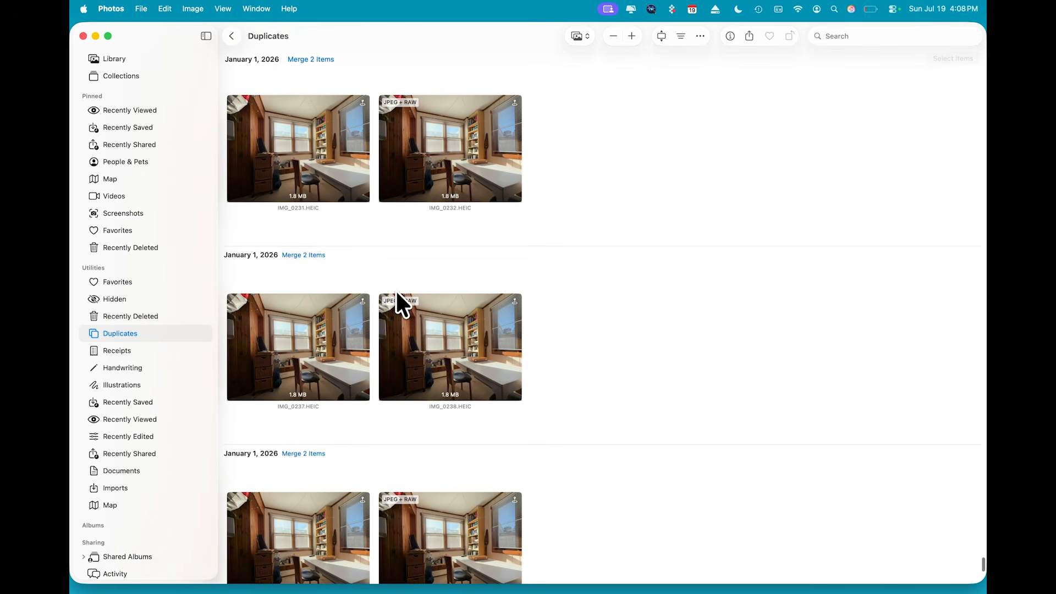
scroll(396, 292, down, 15)
scroll(396, 292, down, 3)
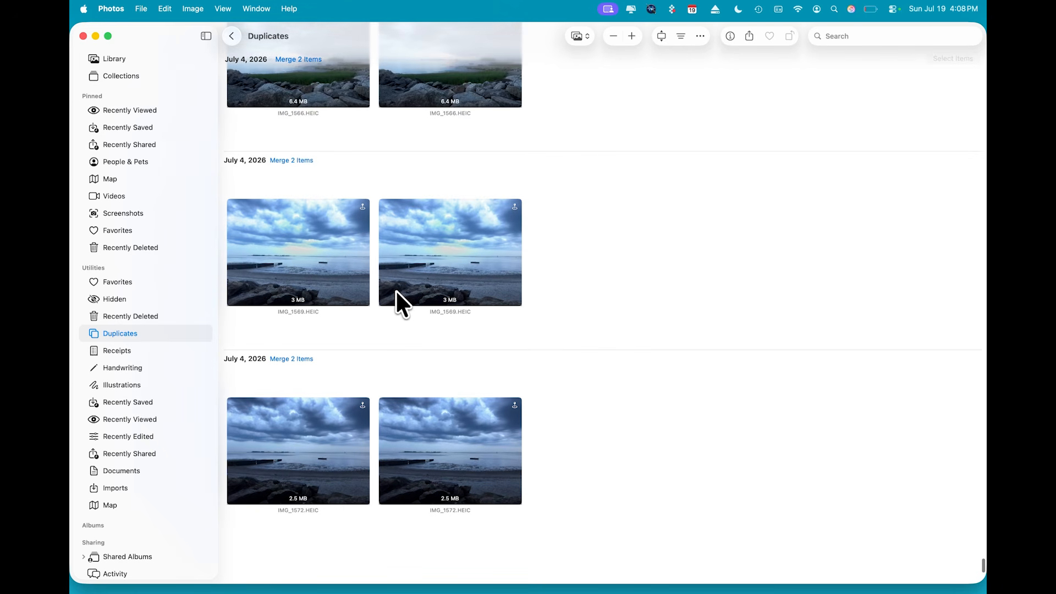
scroll(328, 250, down, 1)
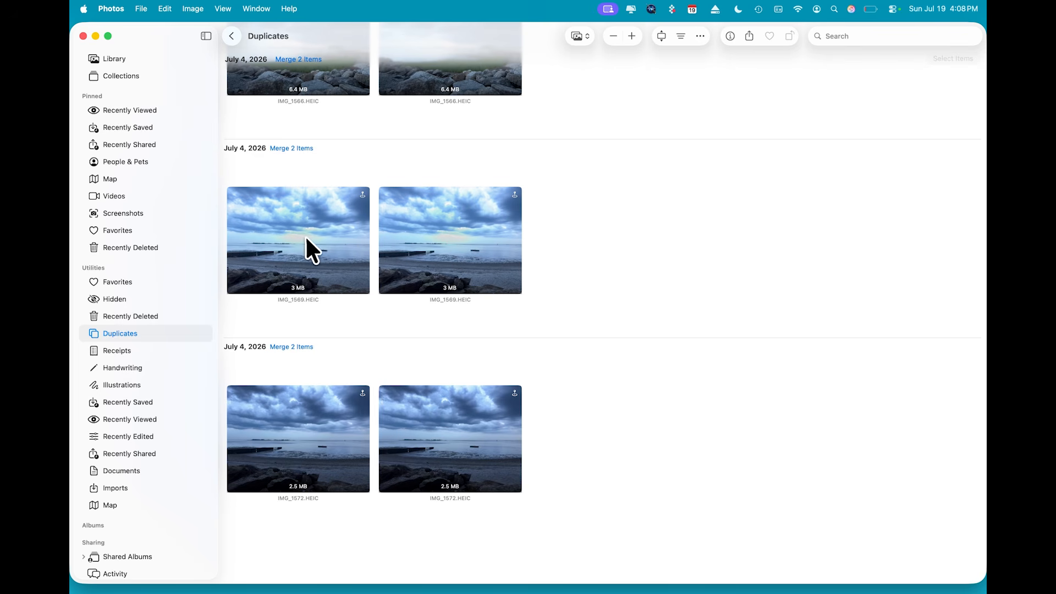
Compare the file info of the two IMG_1569.HEIC copies from July 4, 2026, and deselect them
click(318, 235)
click(443, 236)
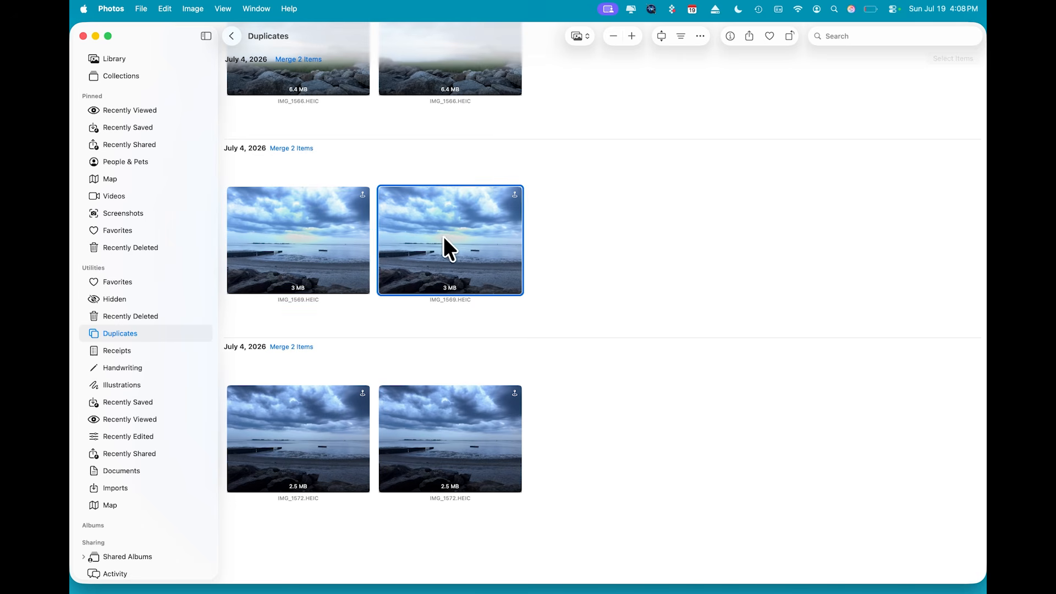
click(321, 245)
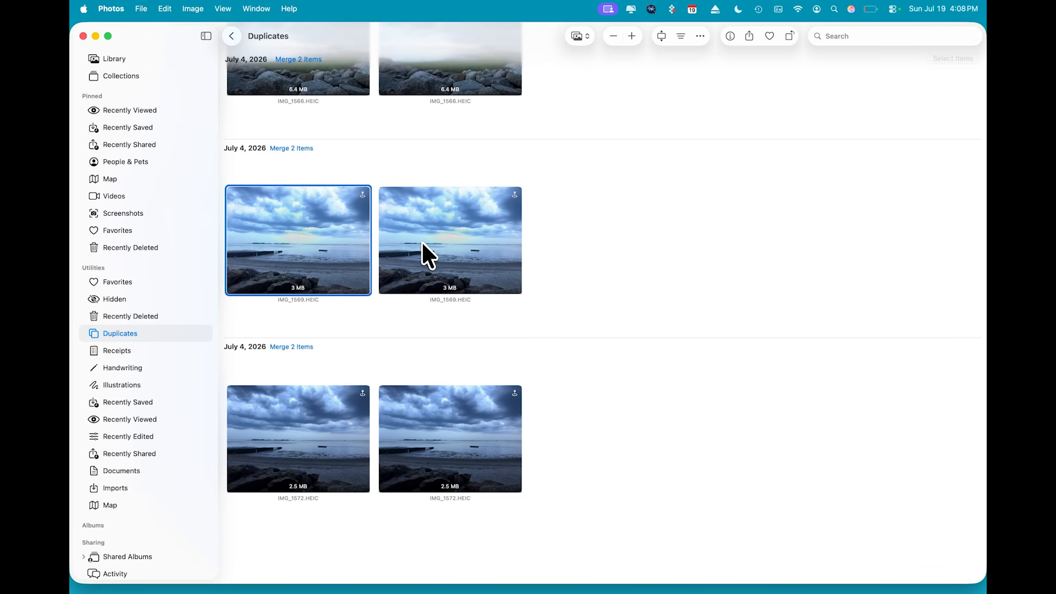
right_click(298, 229)
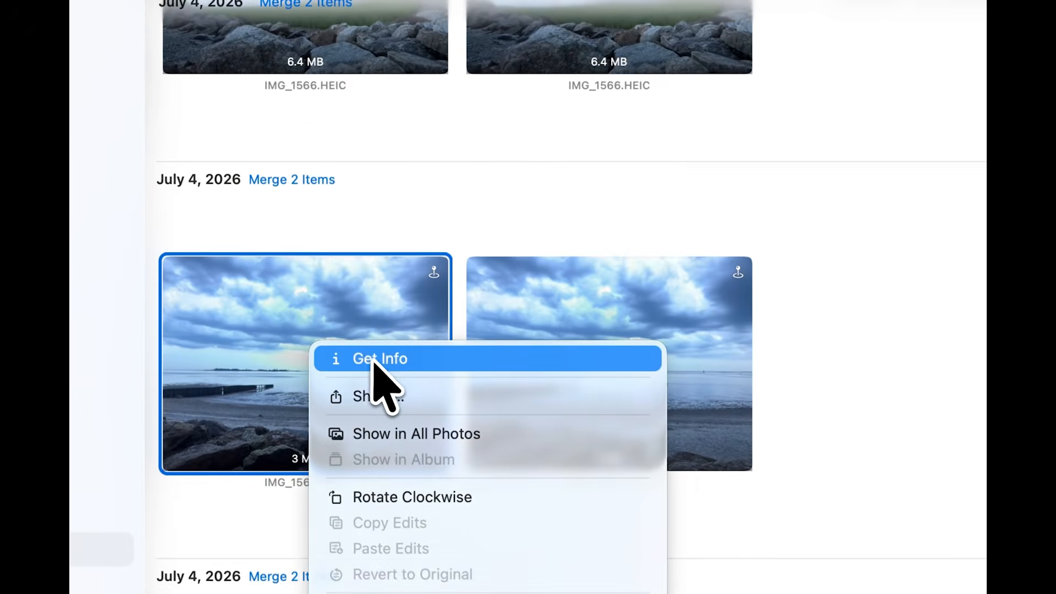
click(374, 358)
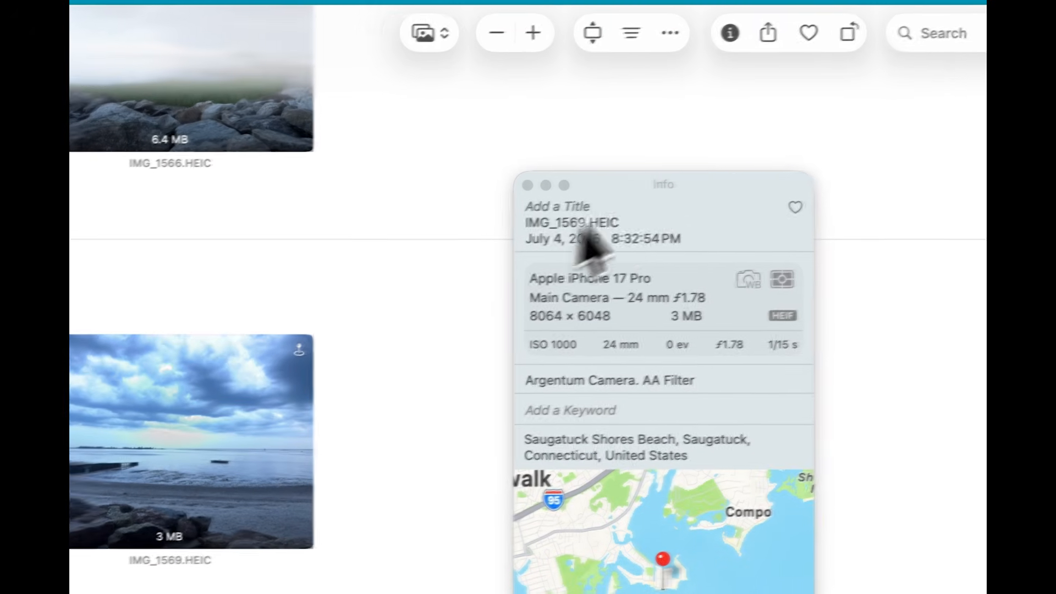
drag(717, 184, 654, 219)
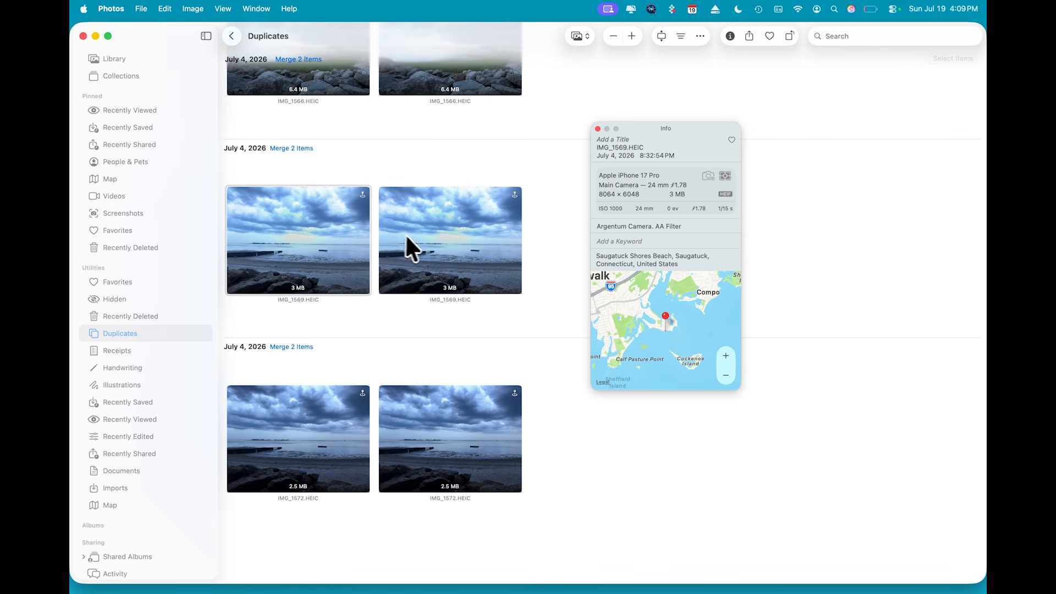
click(454, 243)
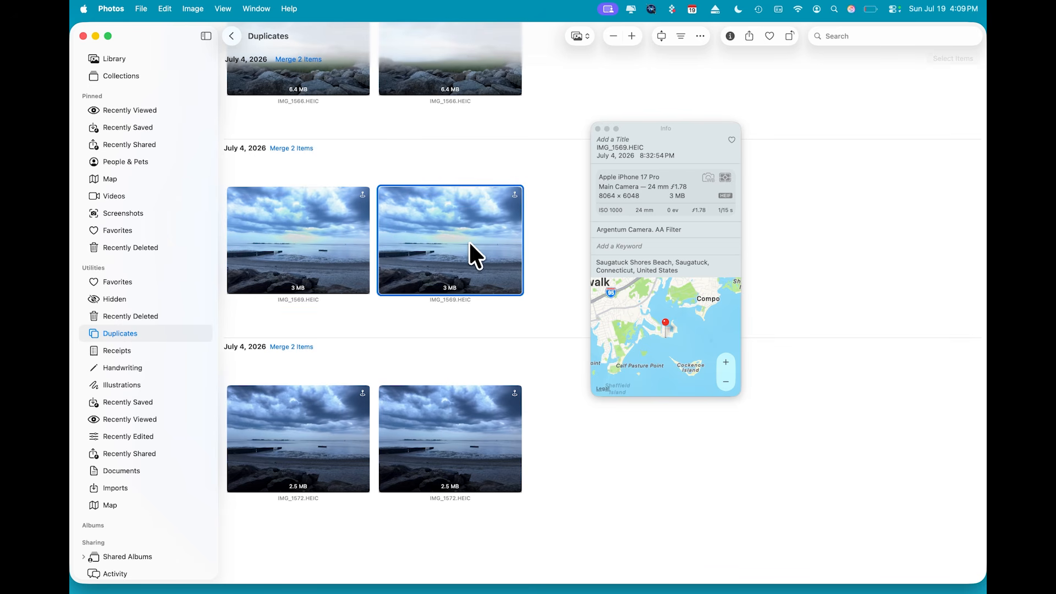
click(308, 243)
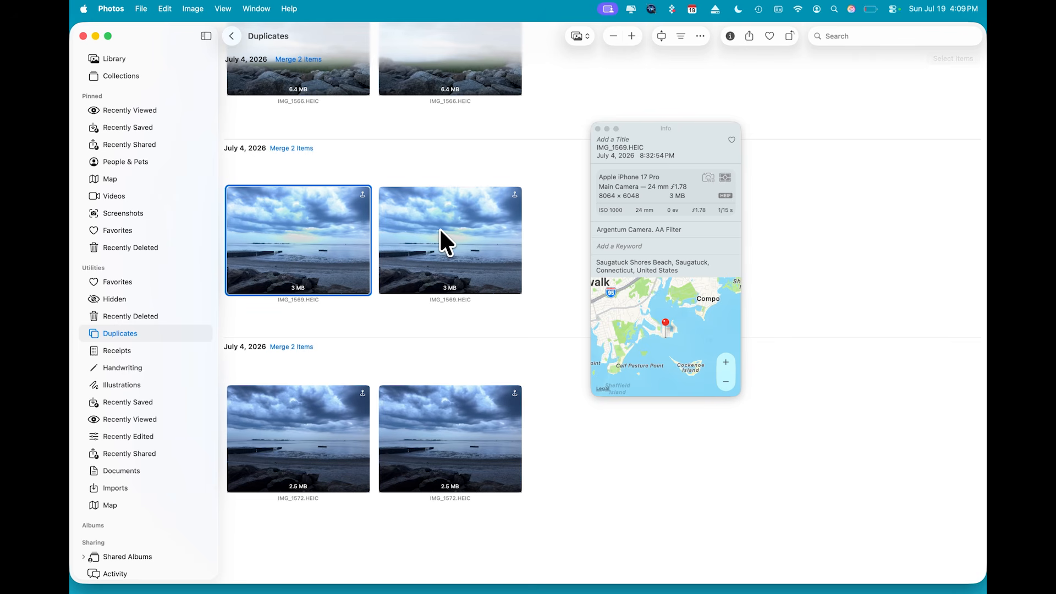
click(383, 166)
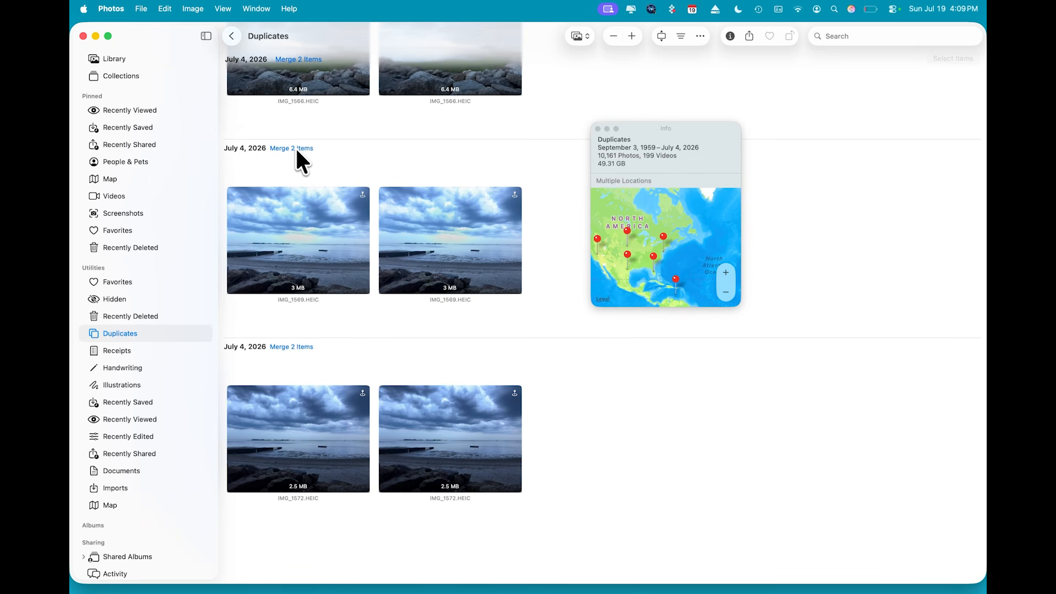
Merge the two exact copies of IMG_1569.HEIC and close the Info window
click(296, 150)
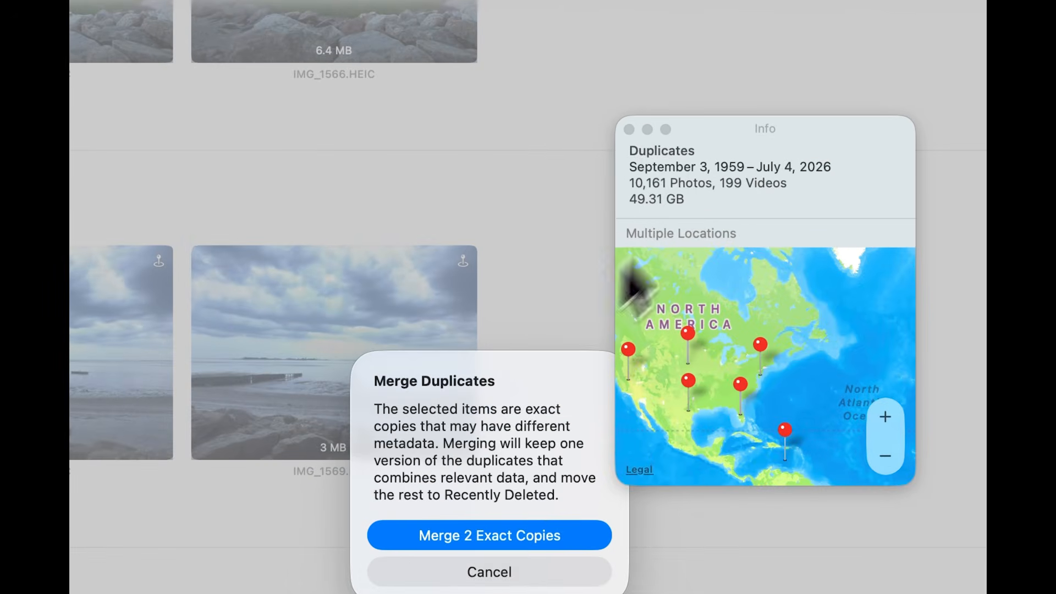
click(628, 129)
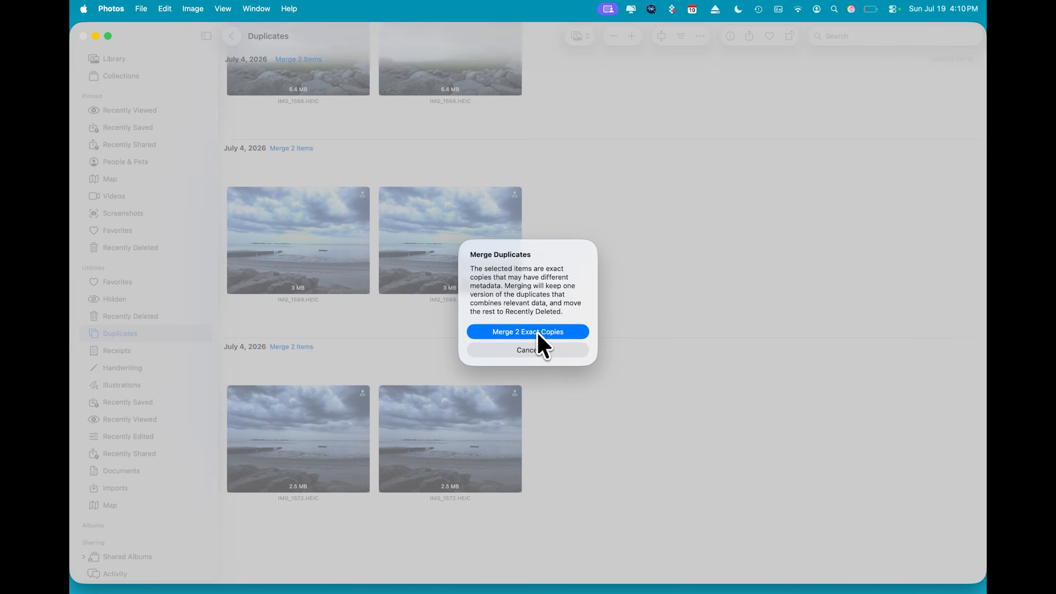
click(537, 331)
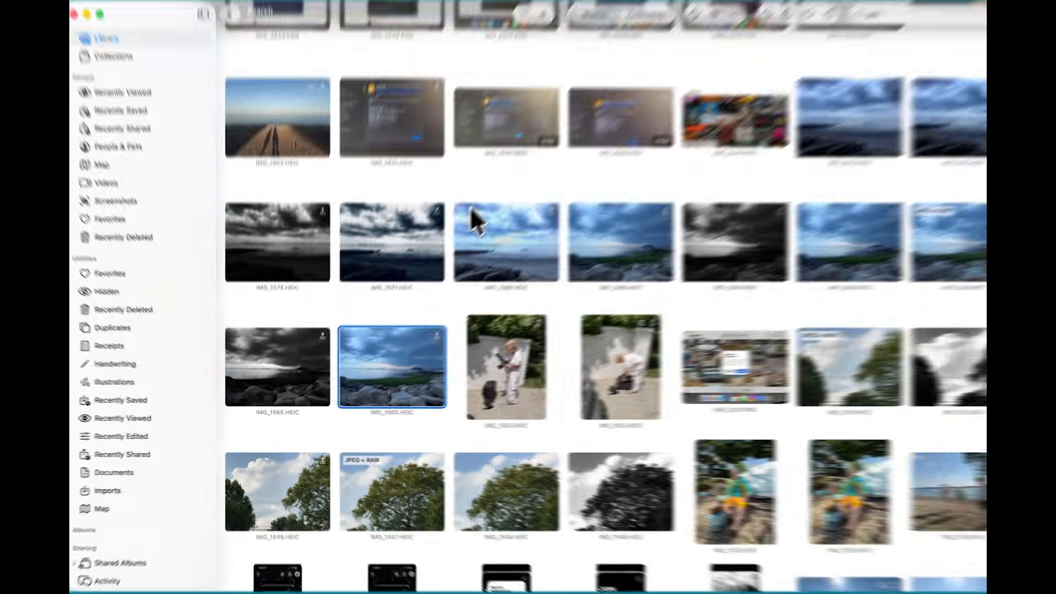
Return from the library search results to Duplicates and browse back to the August 29, 2025 sets
click(392, 236)
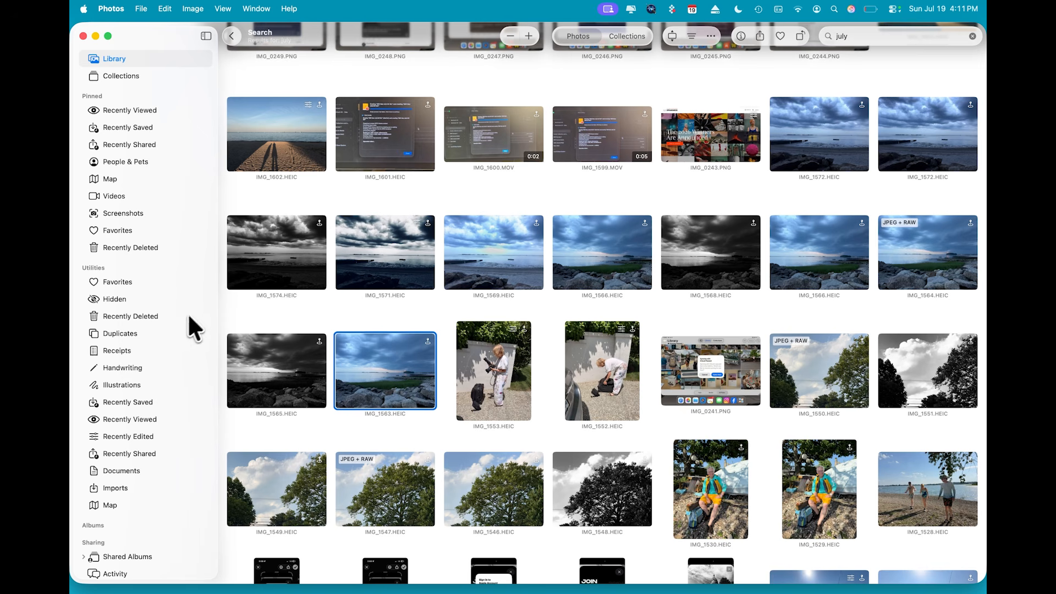
click(150, 333)
scroll(423, 350, up, 1)
scroll(423, 350, up, 3)
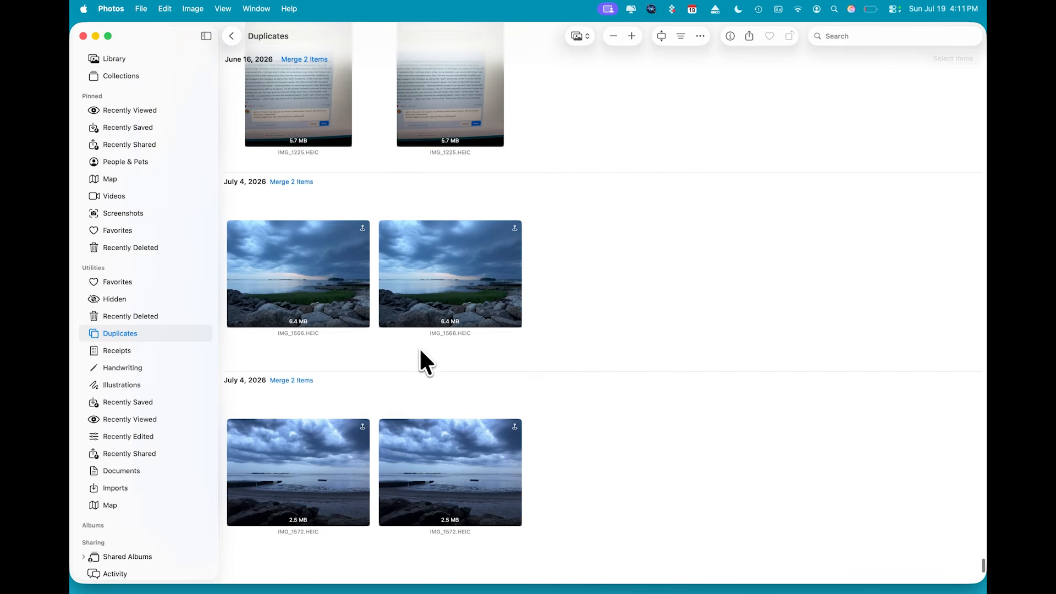
scroll(460, 266, up, 8)
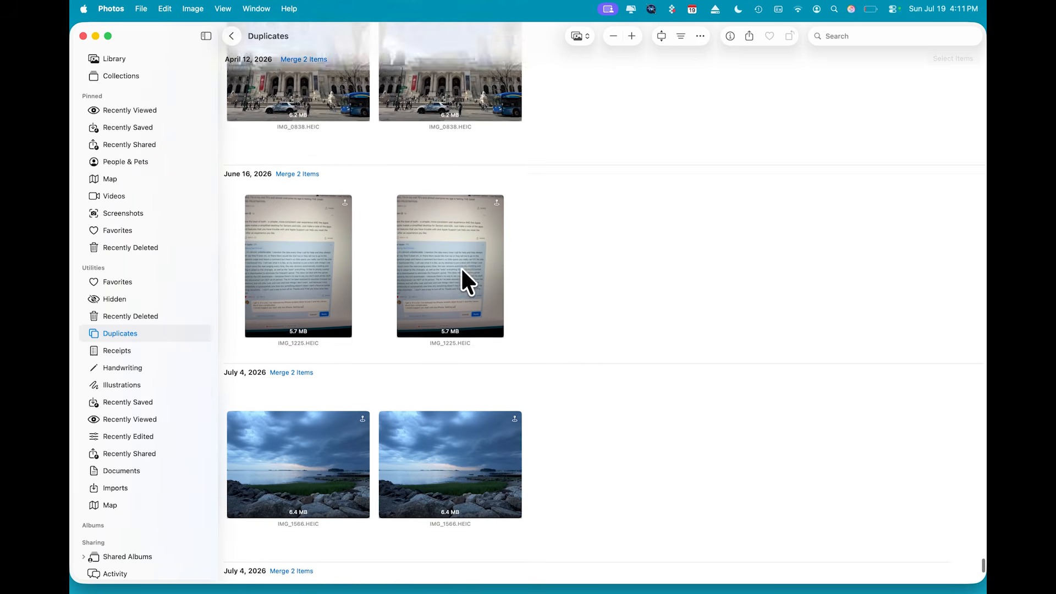
scroll(423, 259, up, 10)
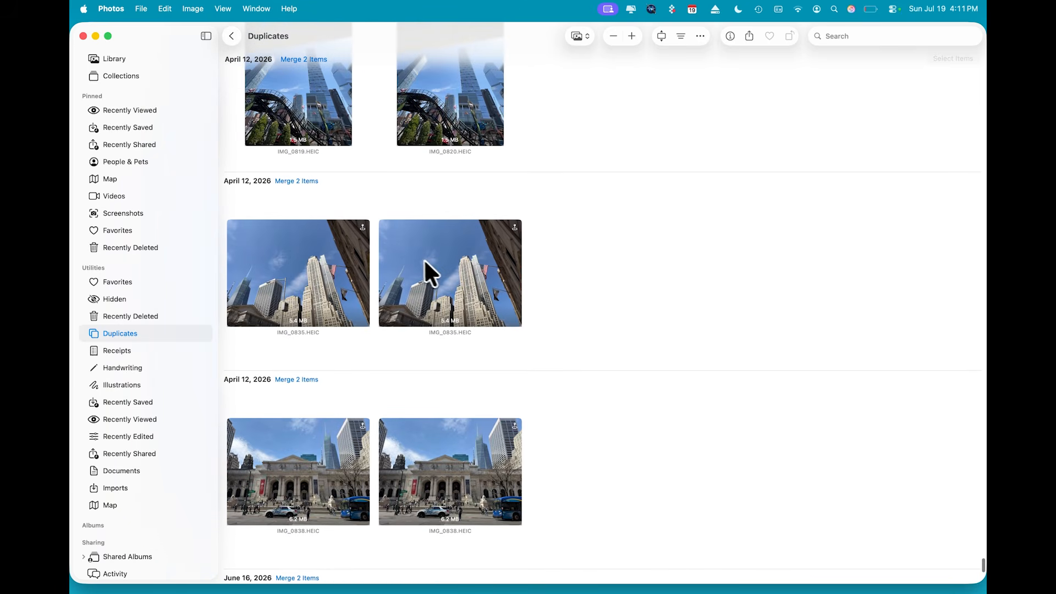
scroll(412, 258, up, 15)
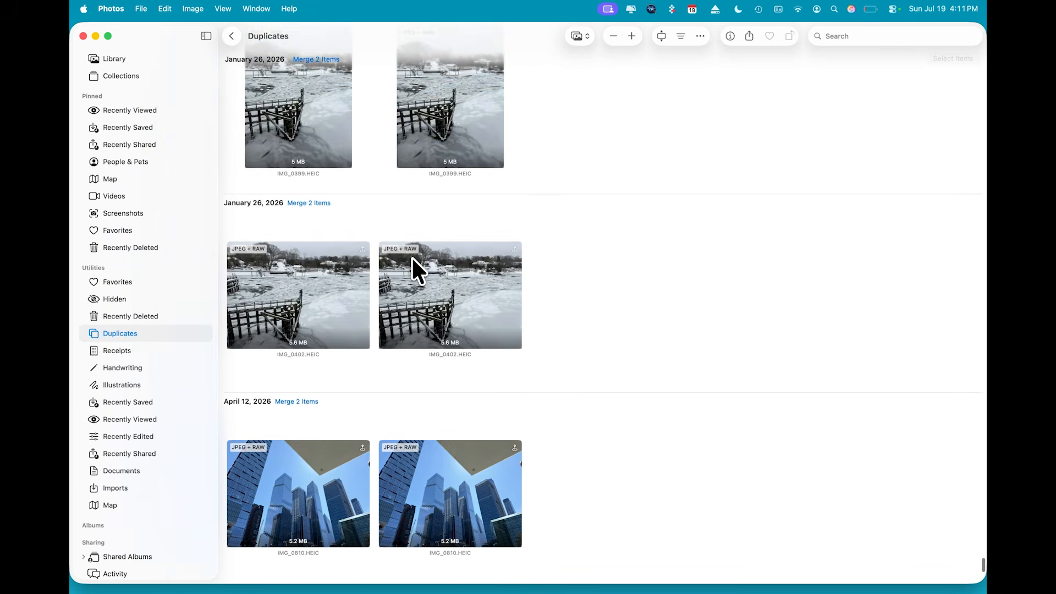
scroll(412, 260, up, 15)
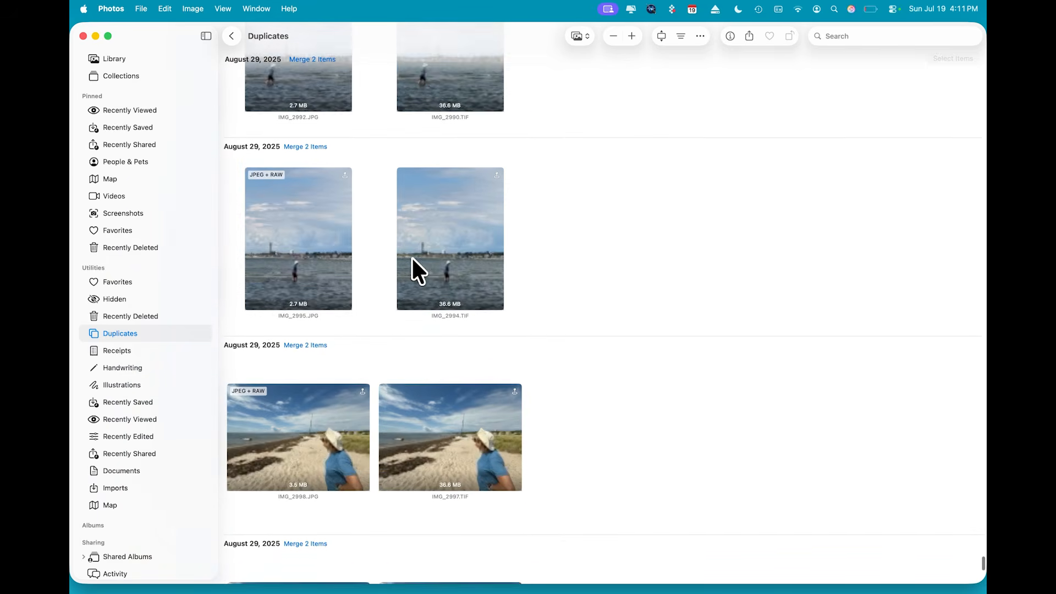
scroll(411, 256, up, 2)
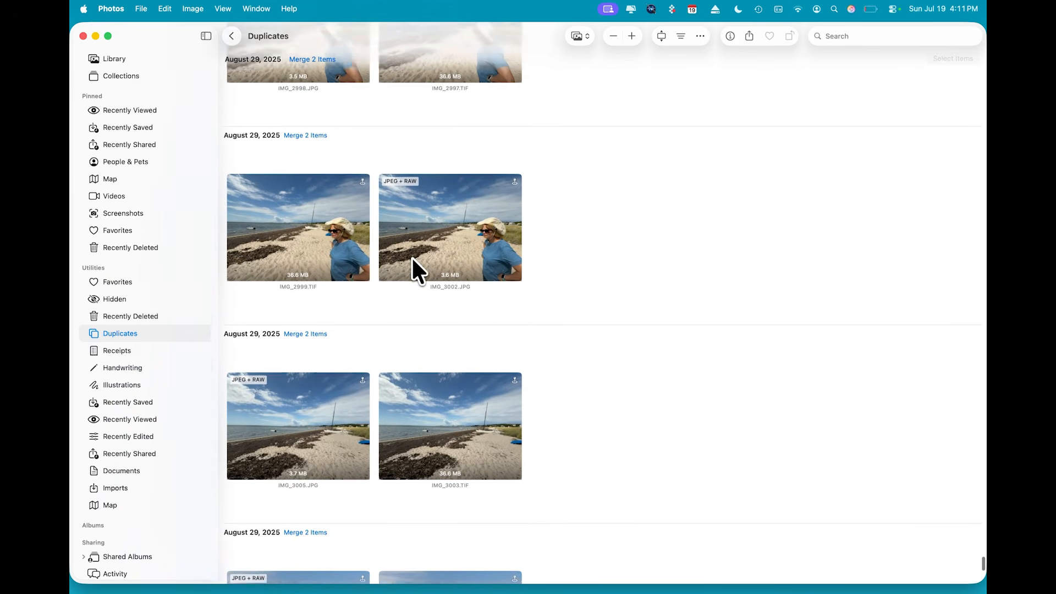
Compare the file info of duplicates IMG_2999.TIF and IMG_3002.JPG, checking their formats and sizes
click(343, 239)
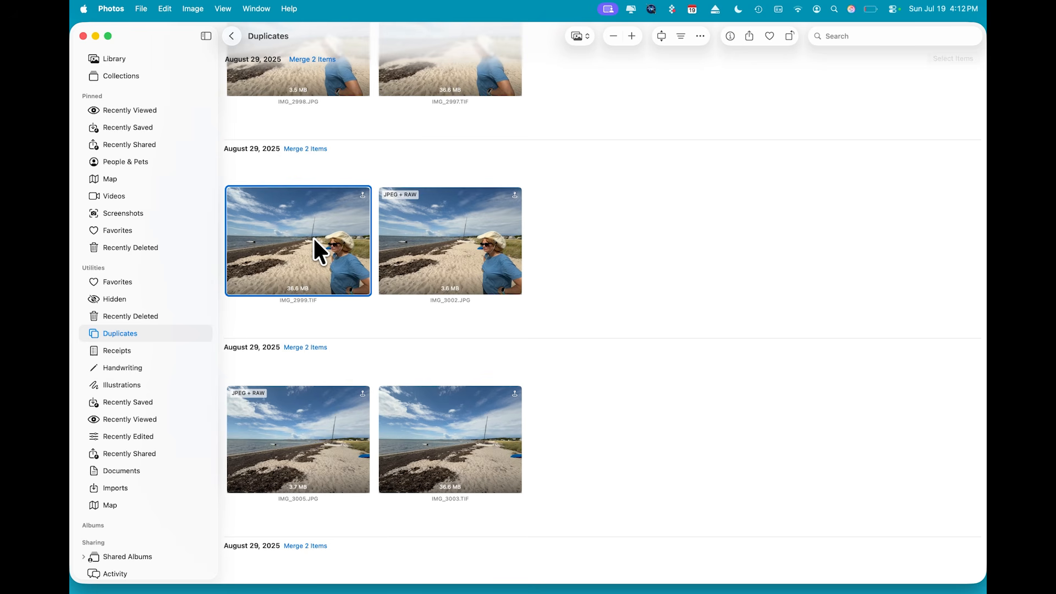
scroll(312, 236, up, 1)
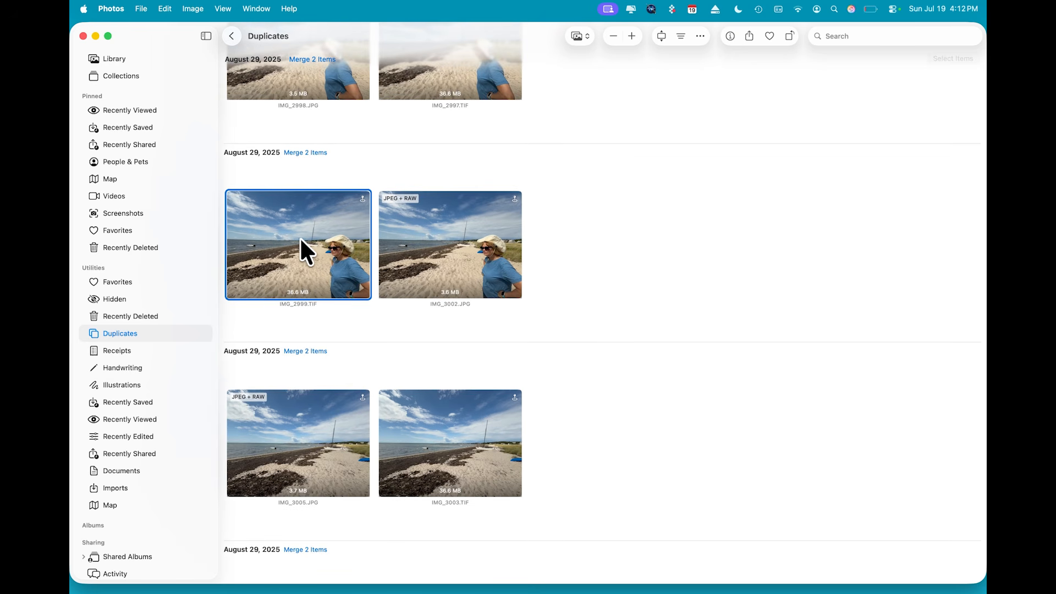
right_click(296, 247)
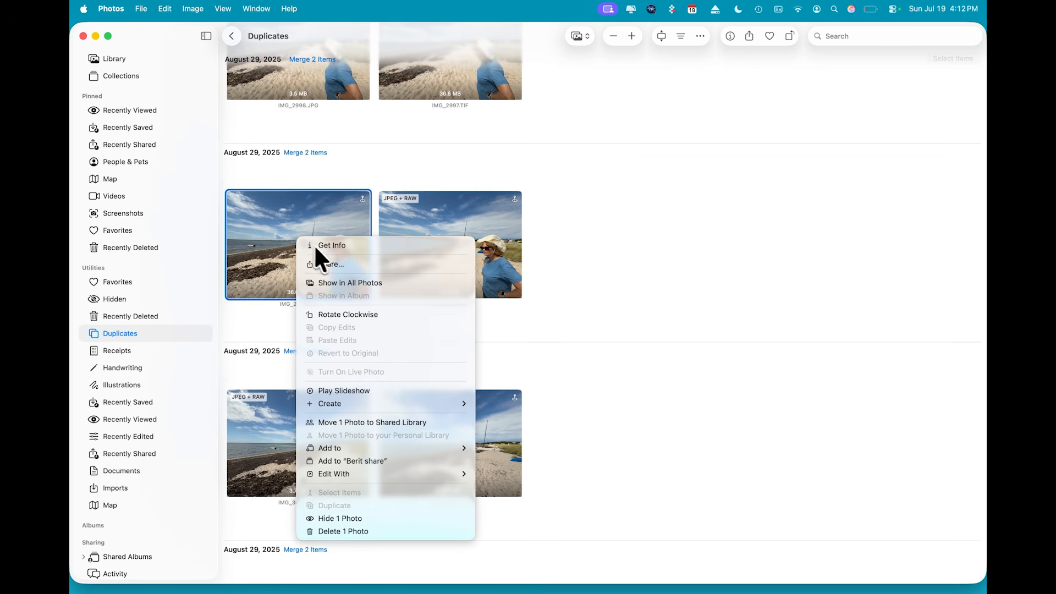
click(334, 245)
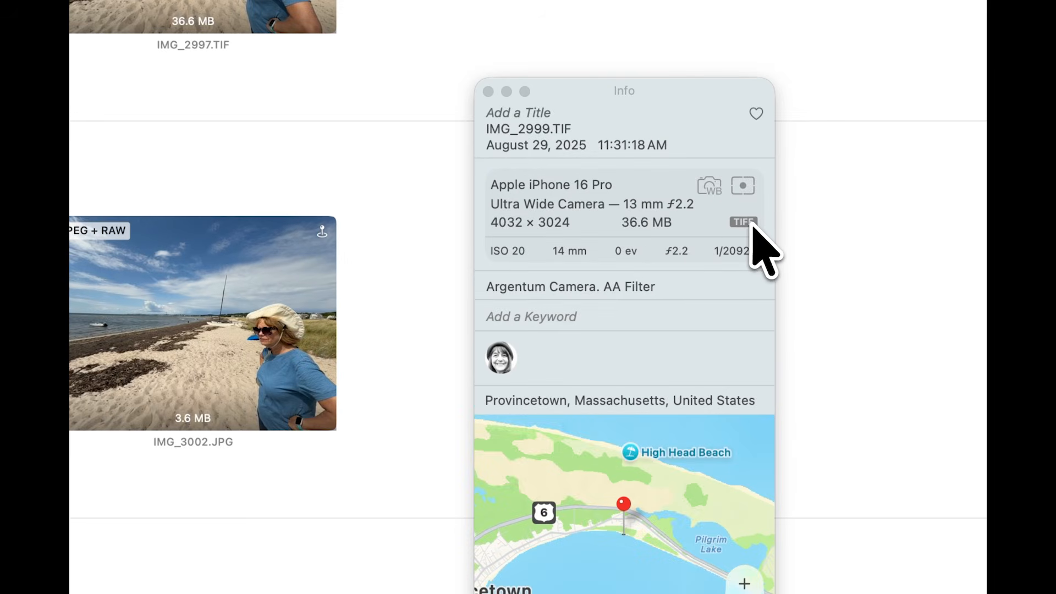
click(297, 330)
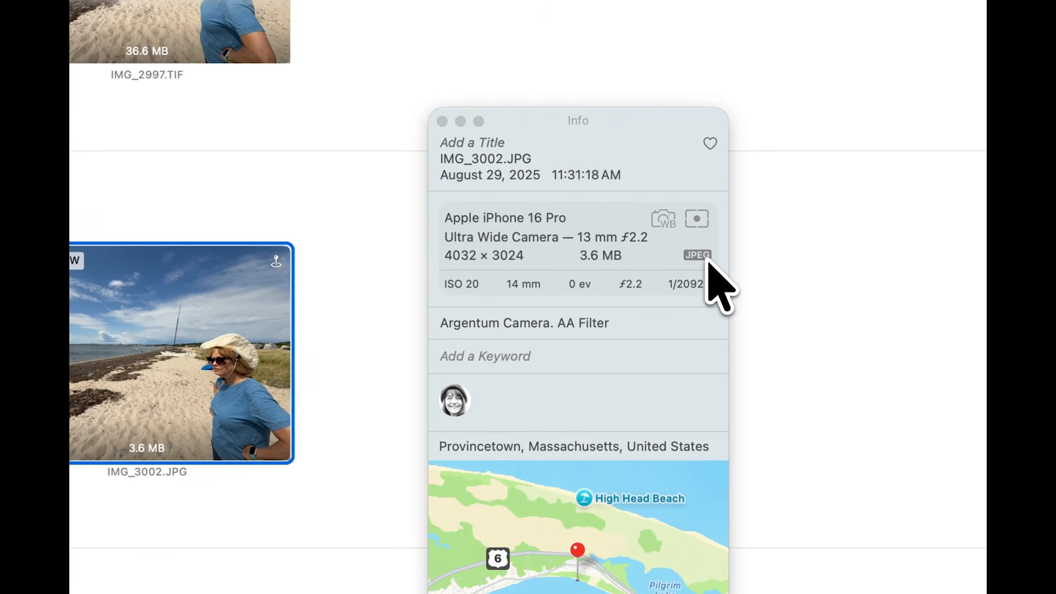
click(370, 332)
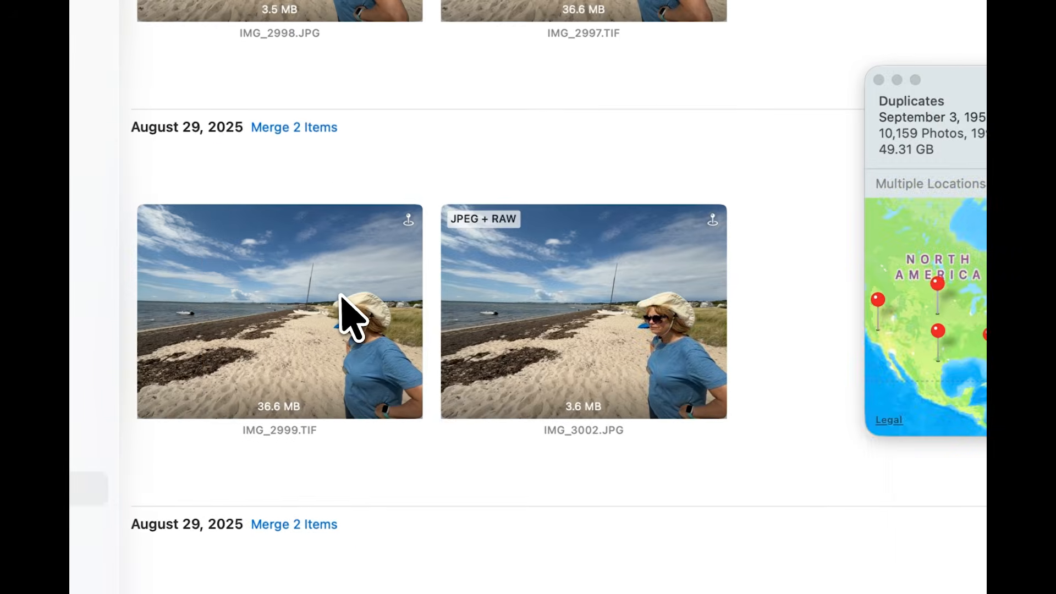
click(364, 327)
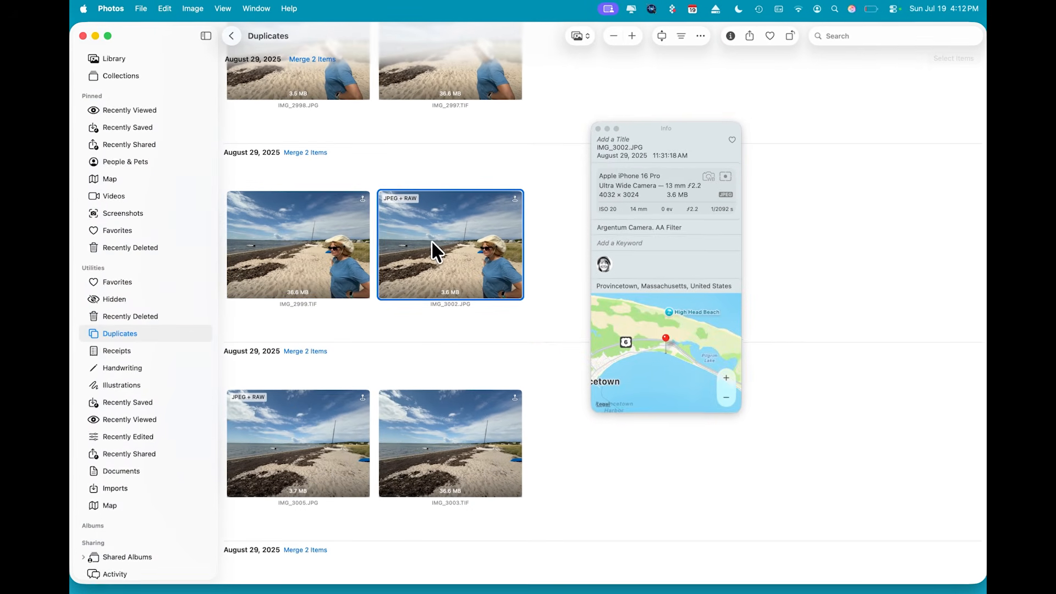
click(287, 235)
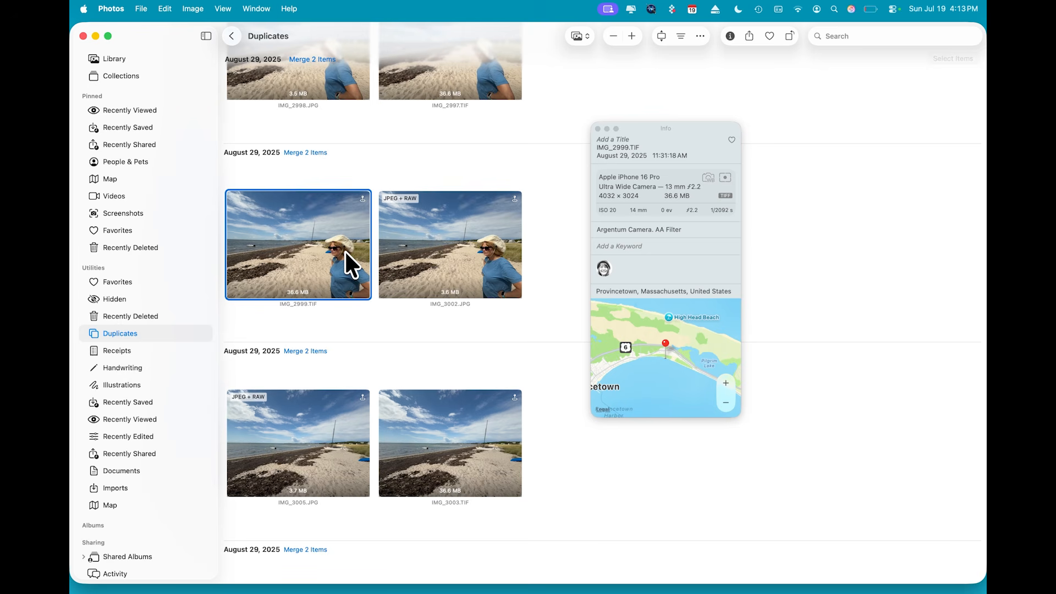
Read the merge prompt for the IMG_2999.TIF and IMG_3002.JPG pair, close the Info window and cancel the merge
click(313, 153)
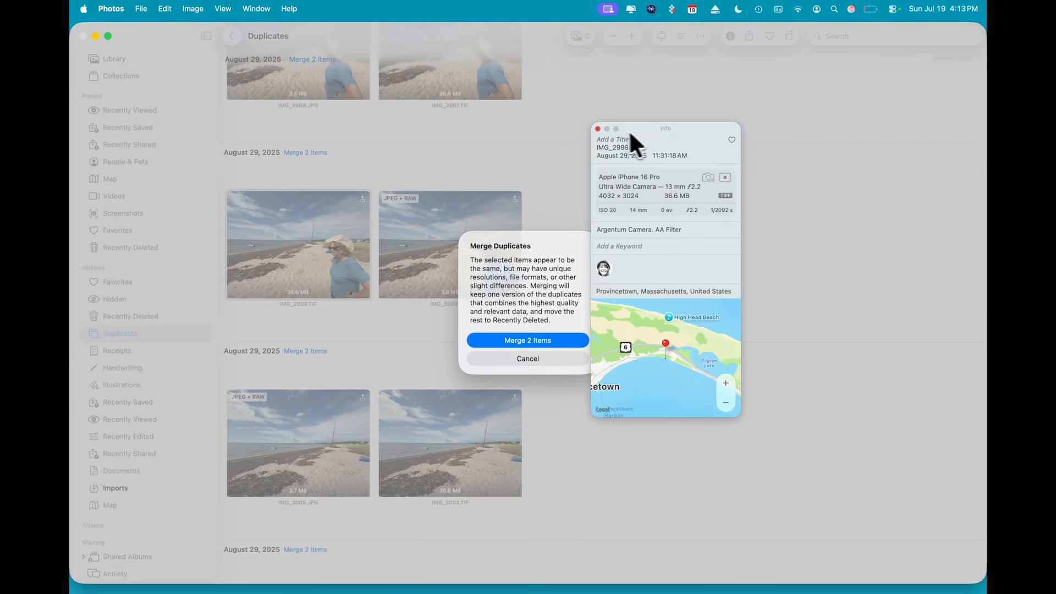
click(598, 128)
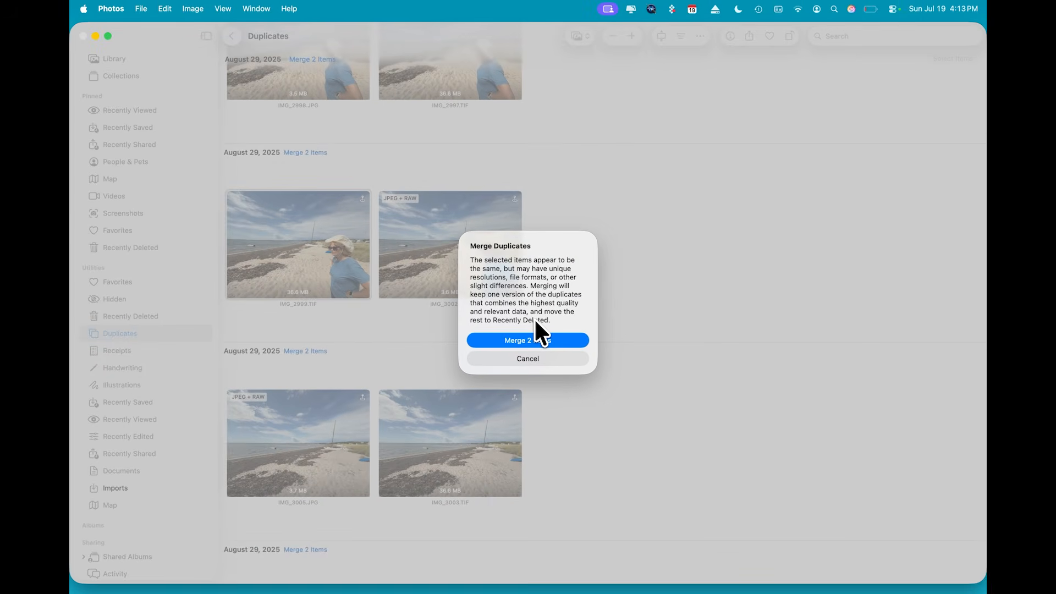
click(528, 358)
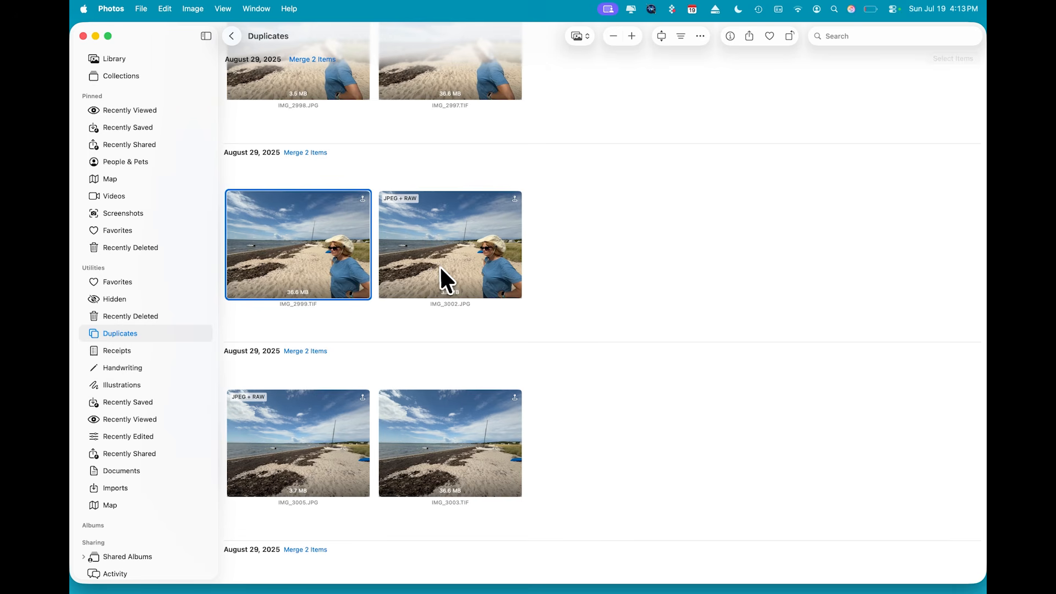
Clear the photo selection and examine the neighbouring August 29, 2025 duplicate sets, comparing their JPEG + RAW and TIF copies
click(404, 319)
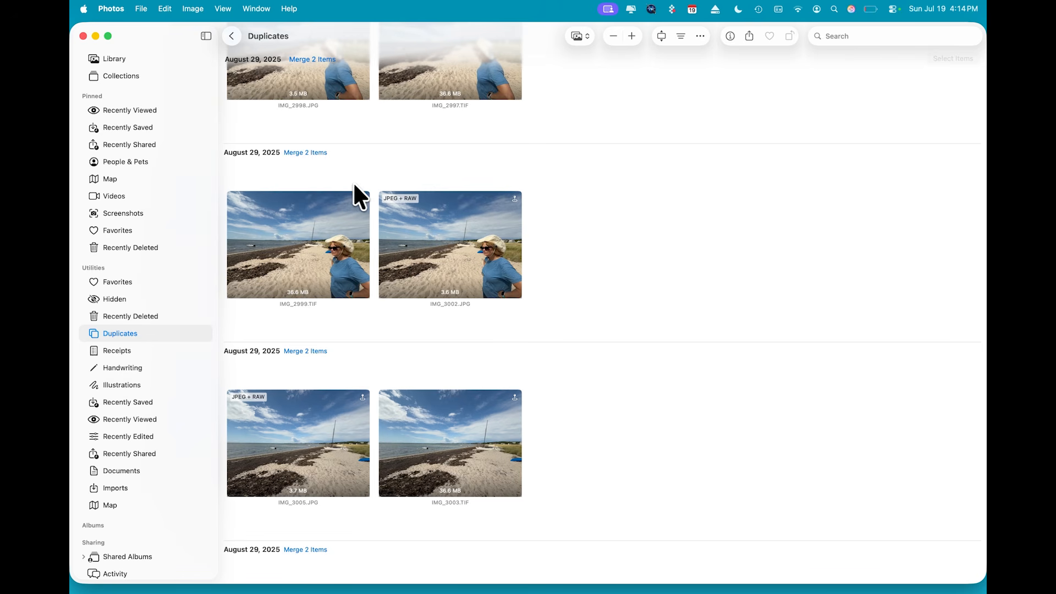
scroll(430, 186, up, 6)
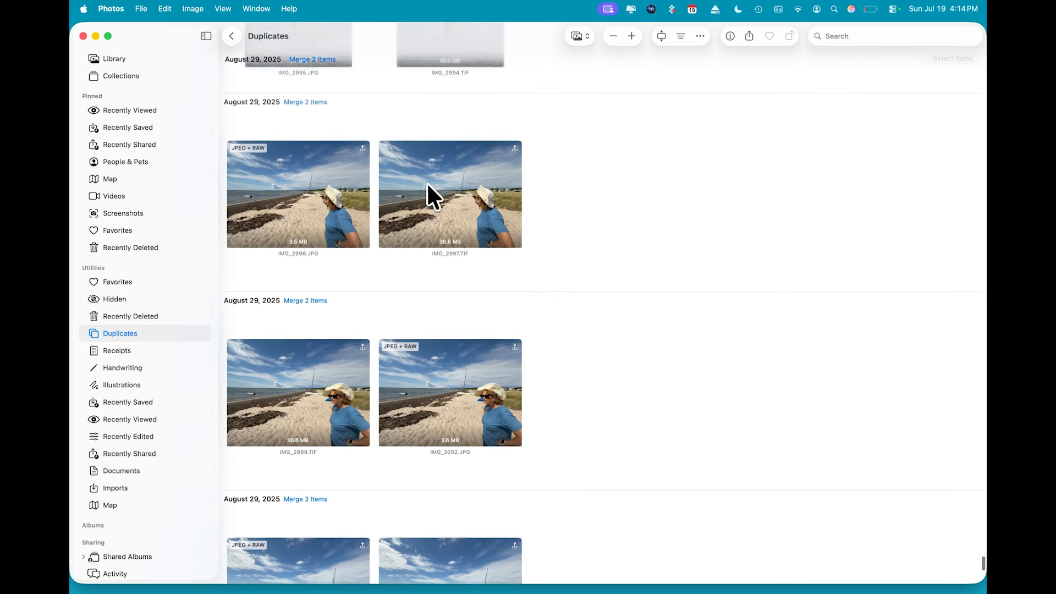
scroll(427, 184, up, 2)
scroll(426, 185, down, 3)
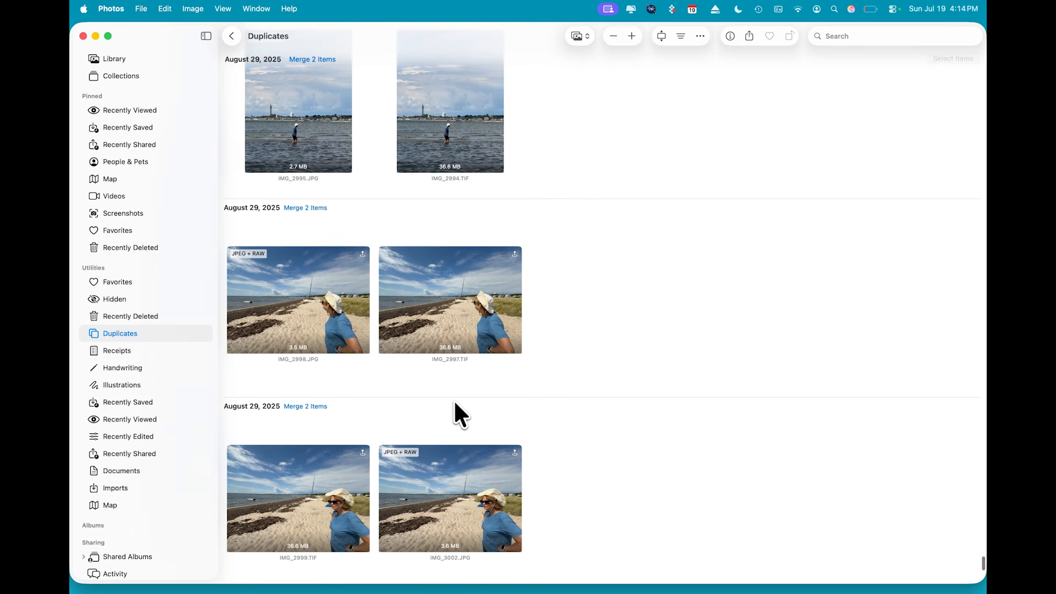
scroll(430, 340, up, 4)
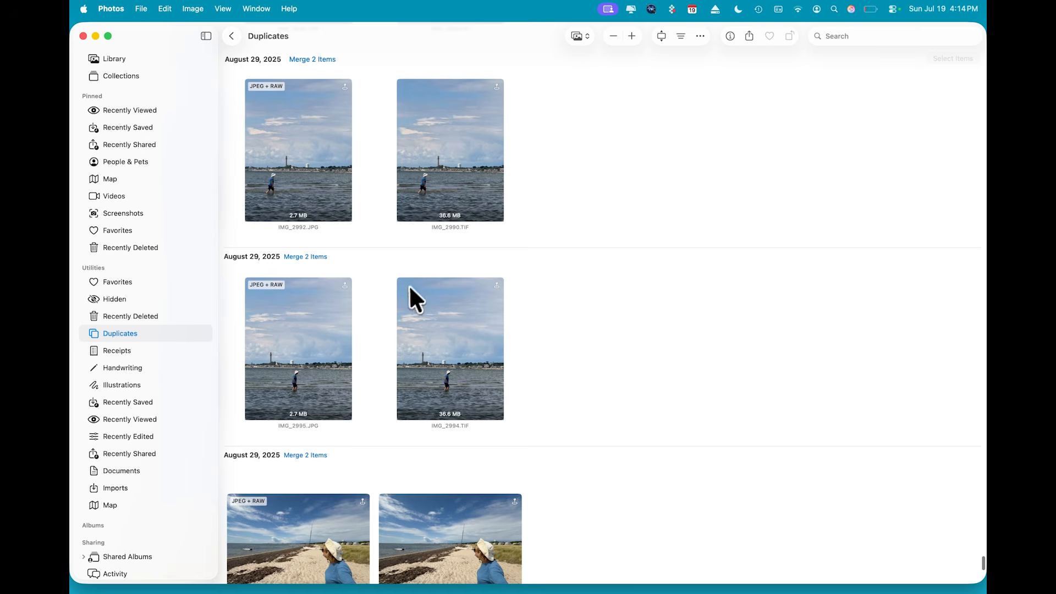
scroll(379, 292, down, 3)
scroll(369, 293, down, 10)
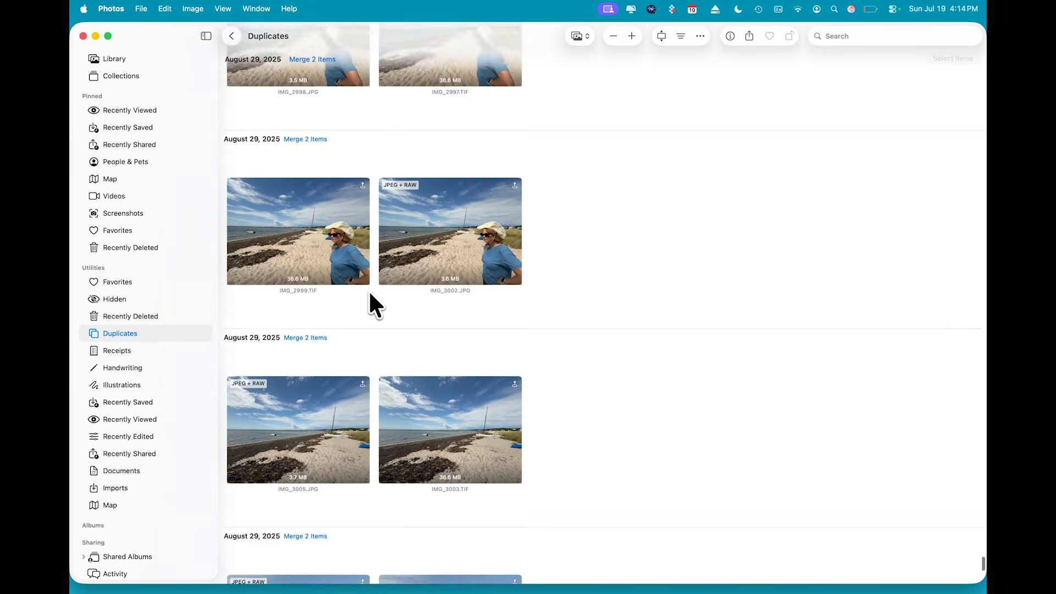
scroll(368, 289, down, 1)
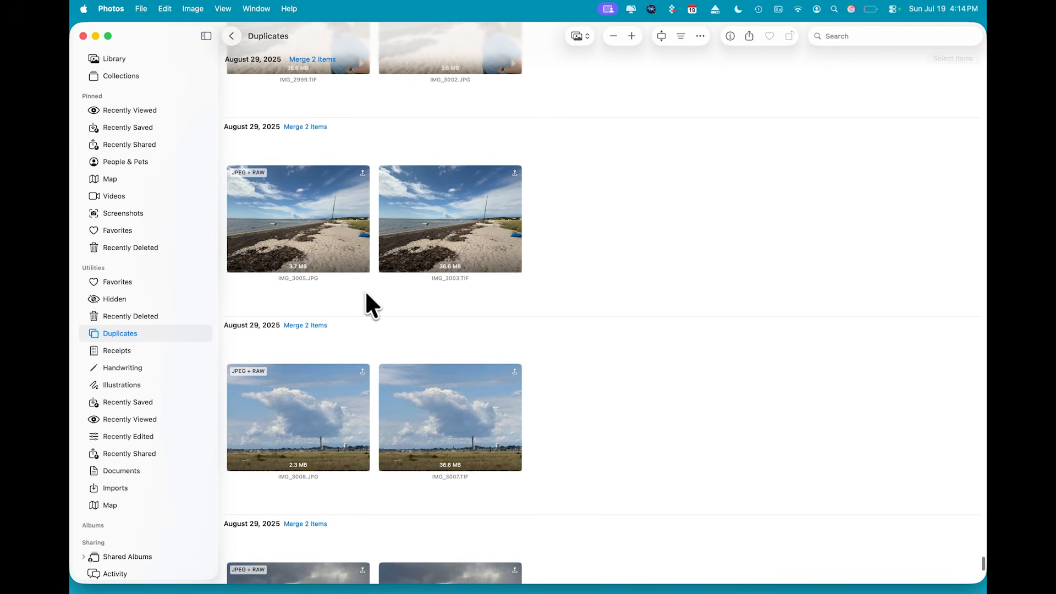
Check the commands available for the JPEG + RAW photo IMG_3005.JPG, then dismiss them
click(334, 252)
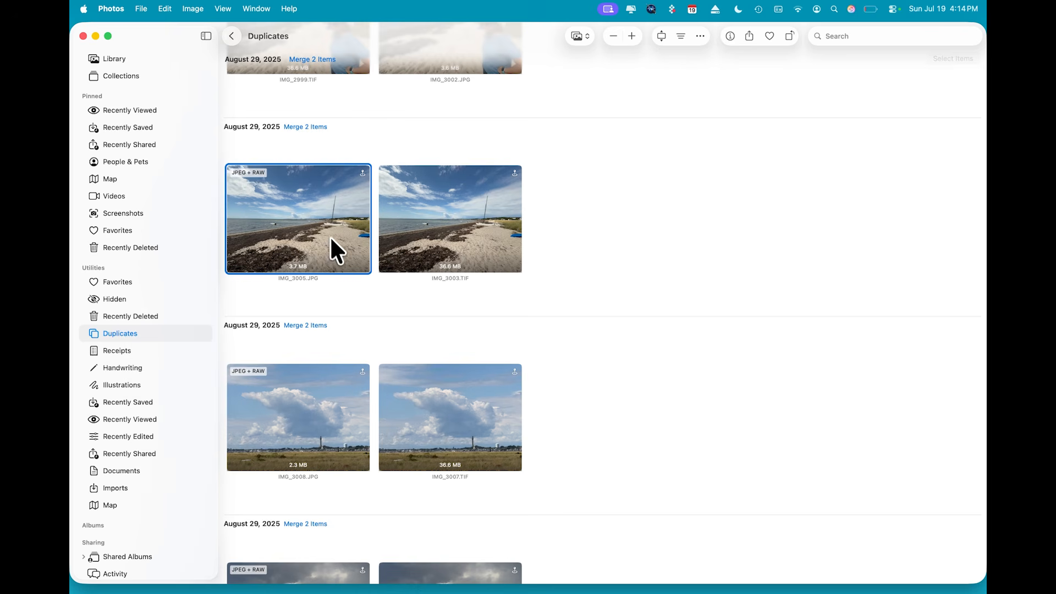
right_click(328, 236)
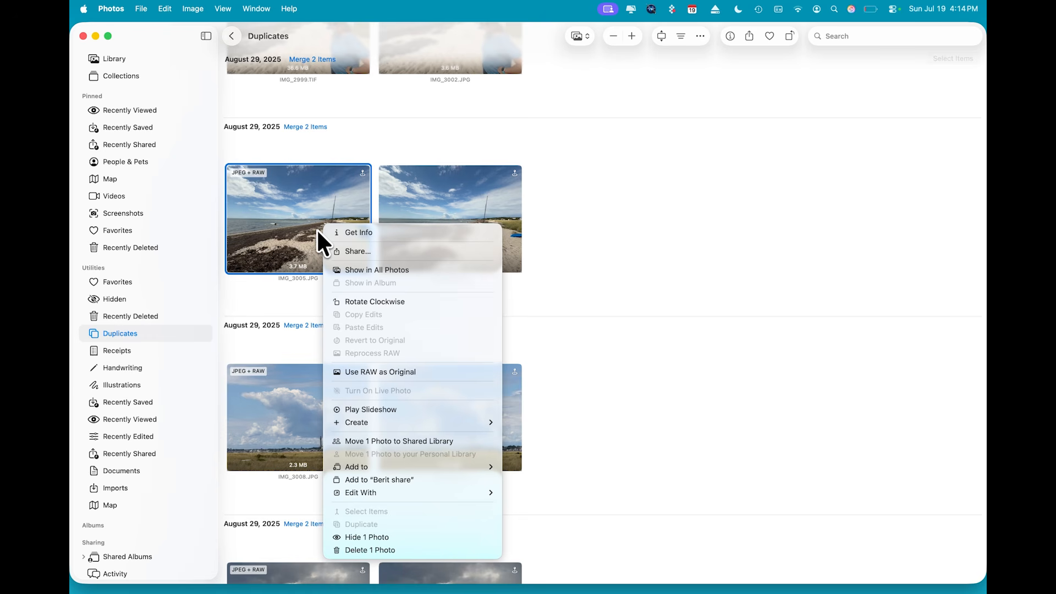
key(Escape)
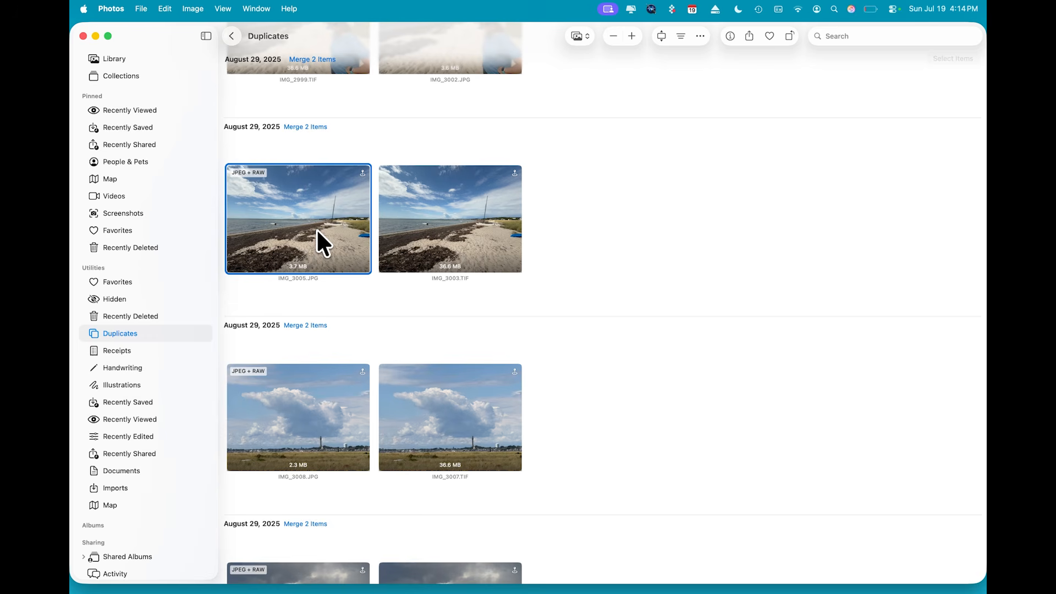
Select all duplicates in the library and read the item totals and classification note at the end of the list
key(cmd+a)
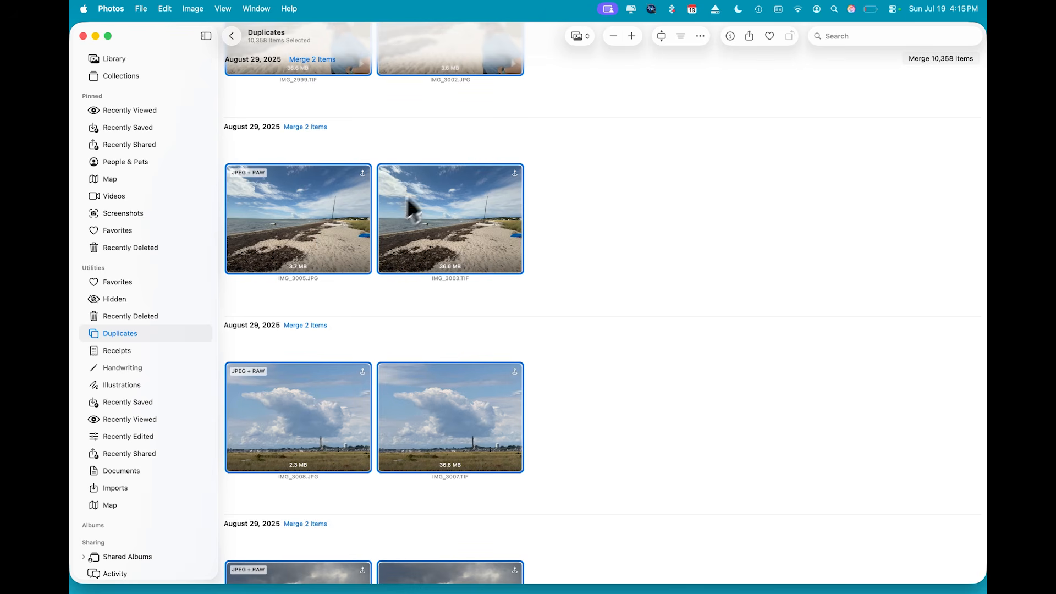
scroll(454, 308, up, 4)
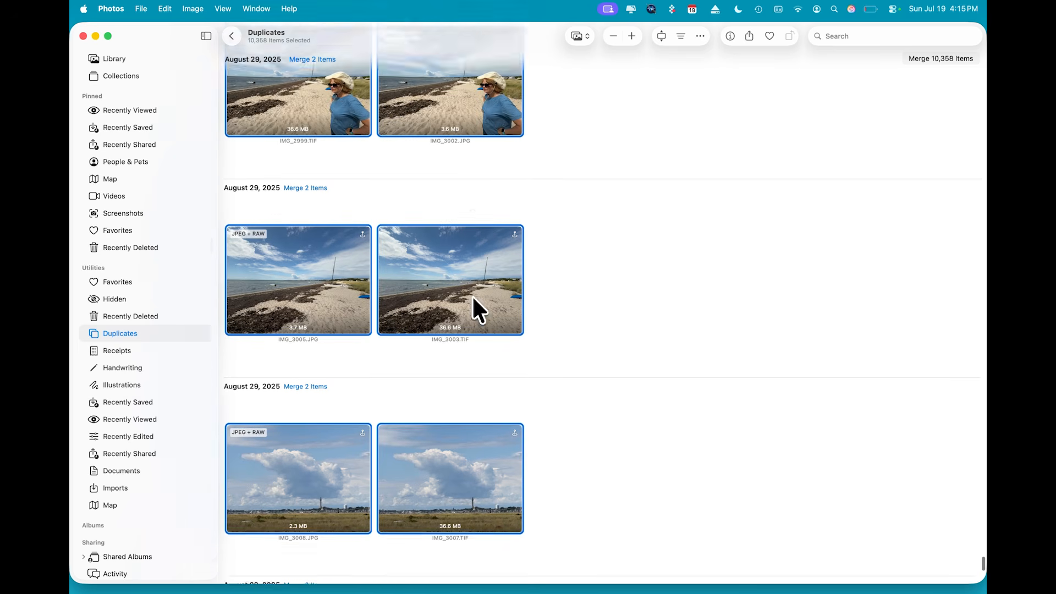
scroll(472, 300, up, 5)
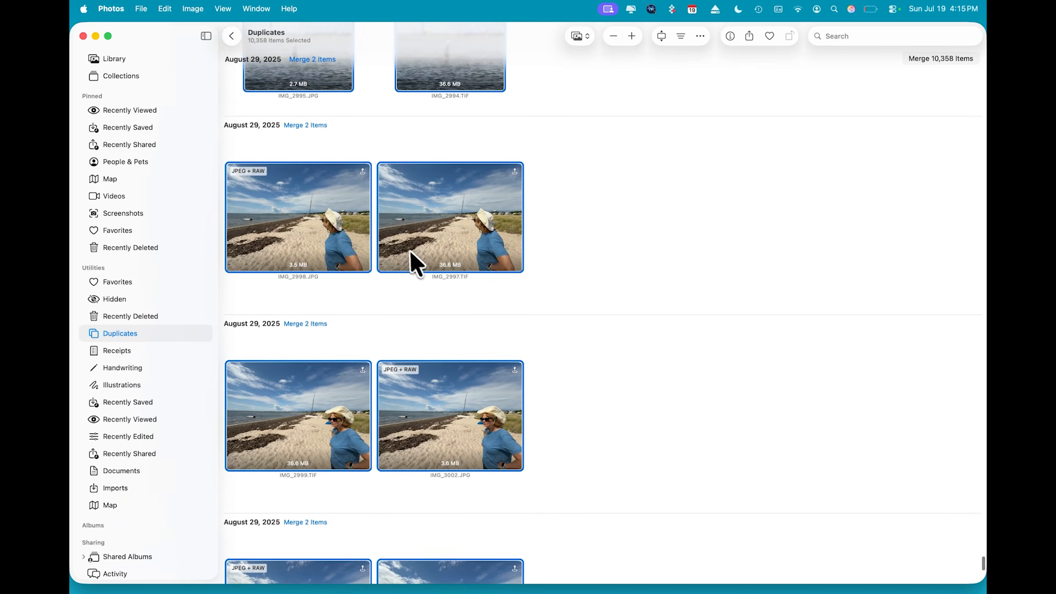
scroll(362, 184, up, 5)
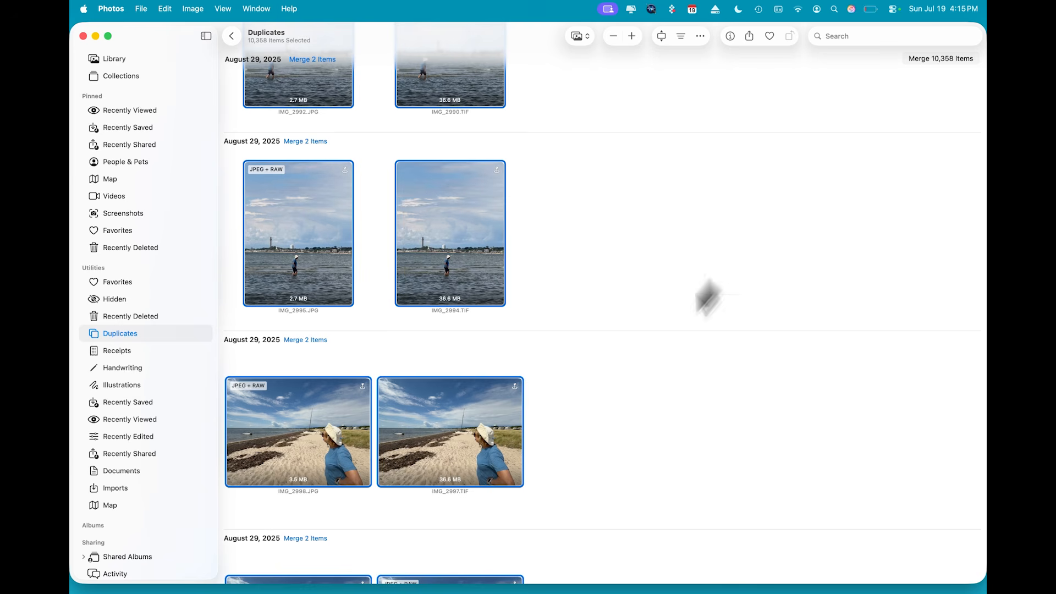
scroll(537, 430, down, 5)
scroll(537, 430, down, 20)
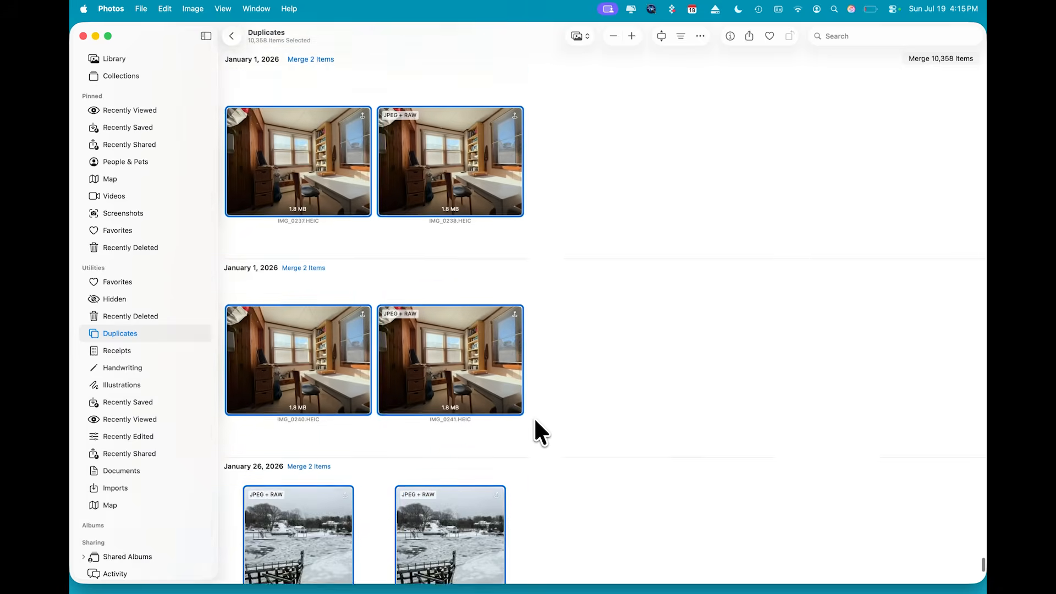
scroll(534, 421, down, 10)
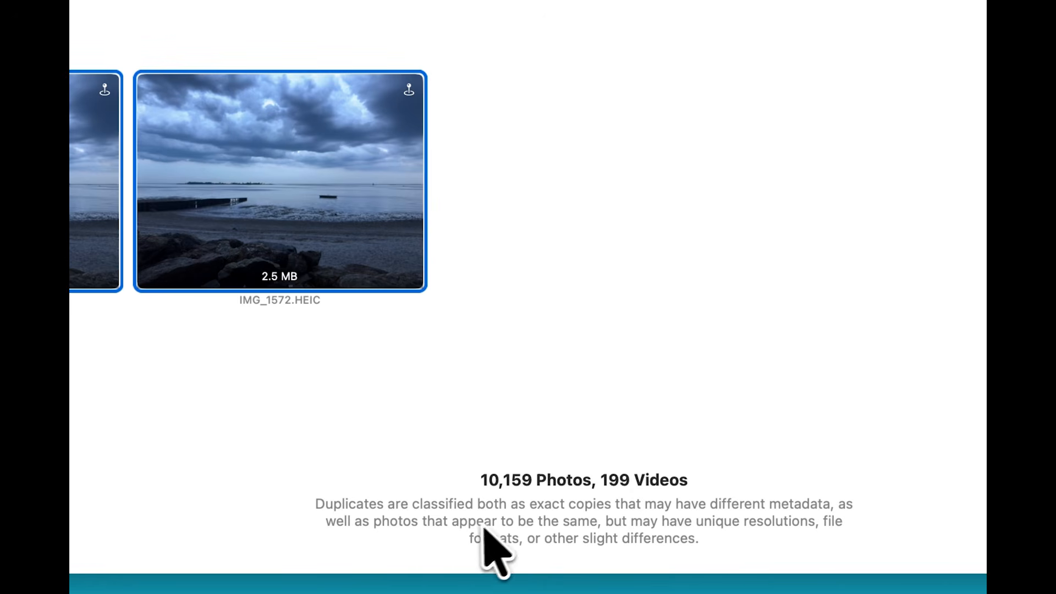
Read the merge options offered for all the selected duplicates and cancel the merge
scroll(551, 497, up, 2)
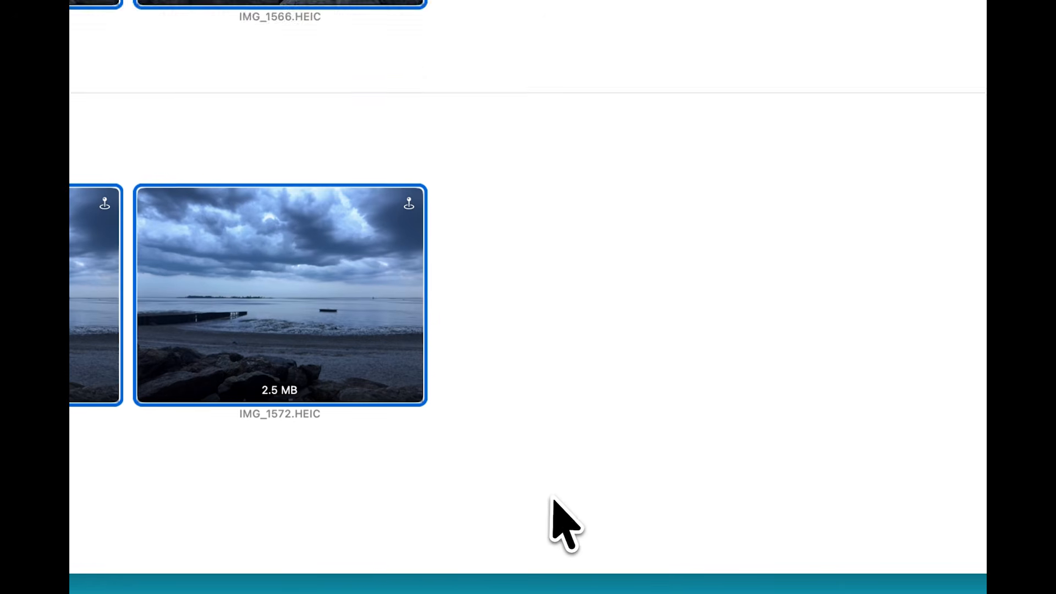
scroll(552, 499, down, 2)
scroll(676, 515, up, 6)
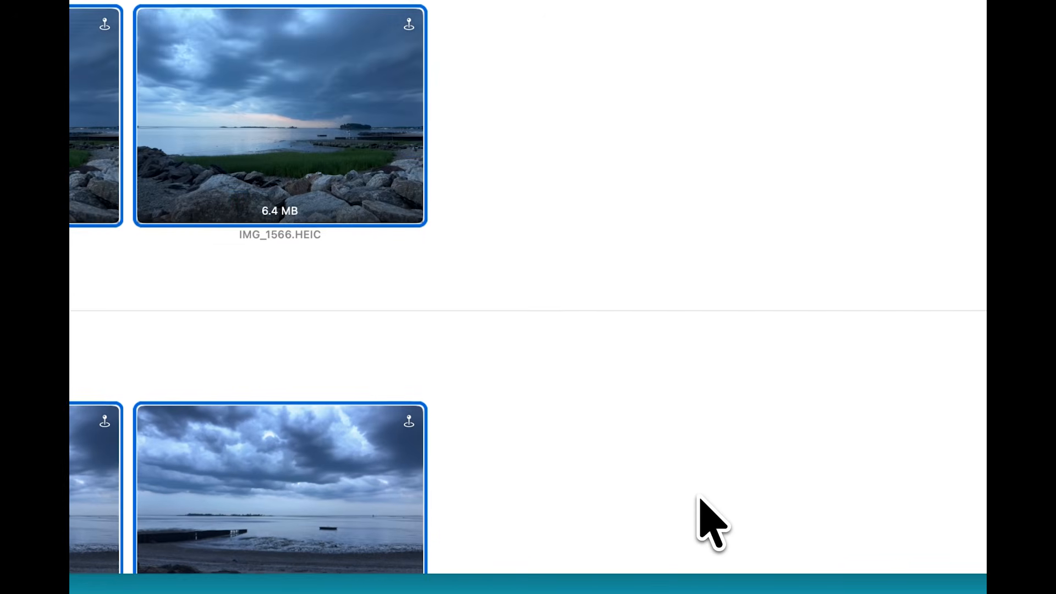
scroll(699, 497, up, 5)
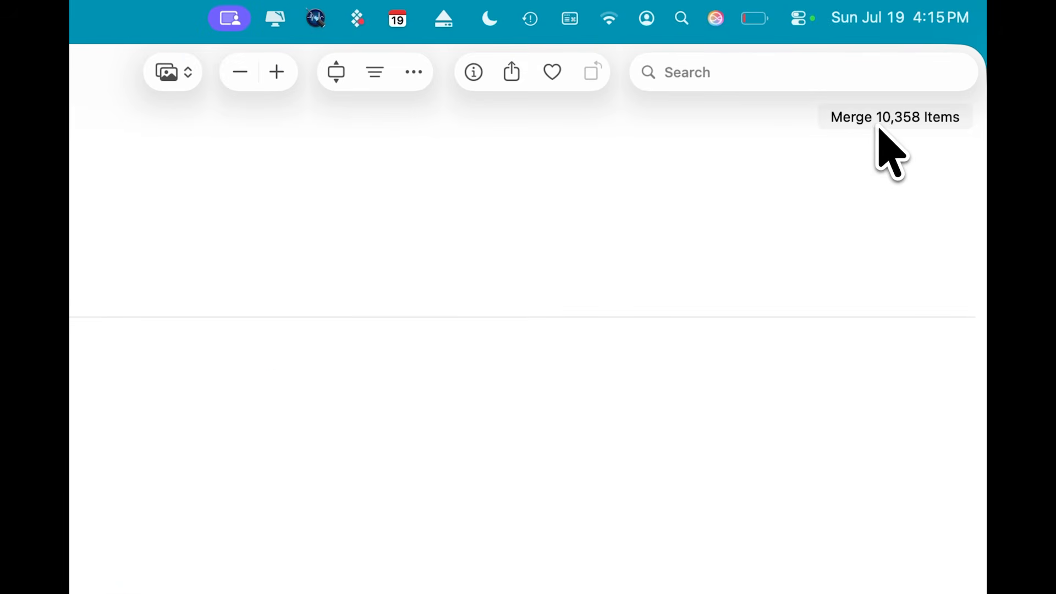
click(882, 119)
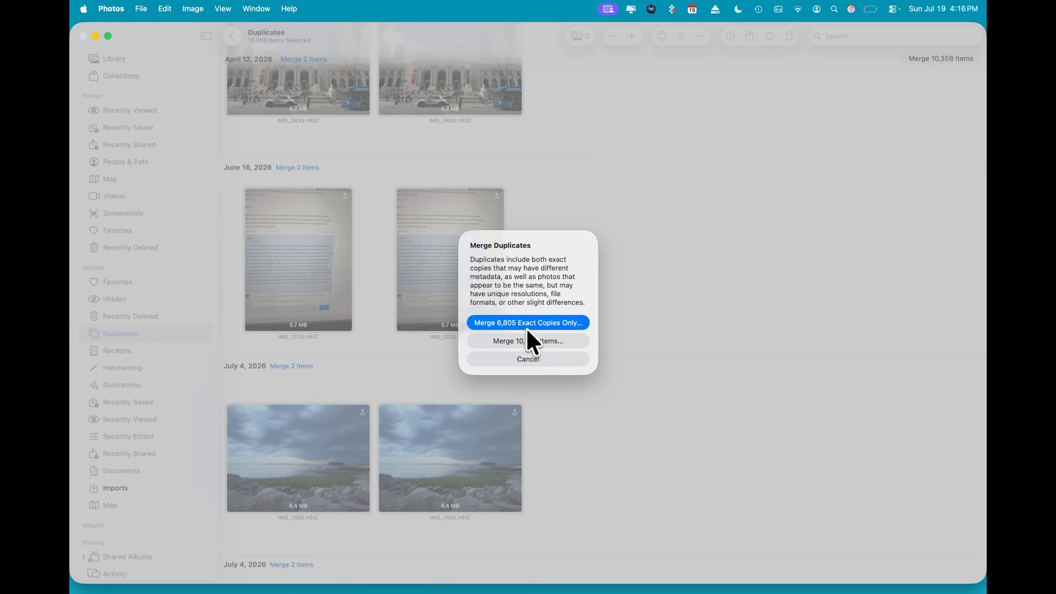
click(533, 360)
Browse back to the August 29, 2025 JPEG + RAW and TIF sets and clear the selection of all duplicates
scroll(540, 425, up, 5)
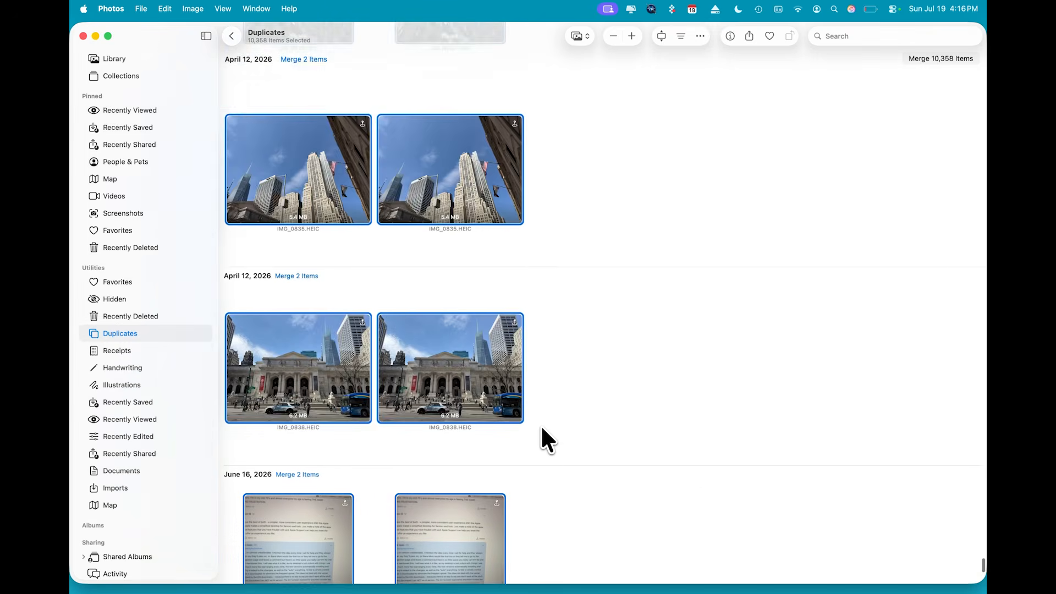
scroll(539, 425, up, 20)
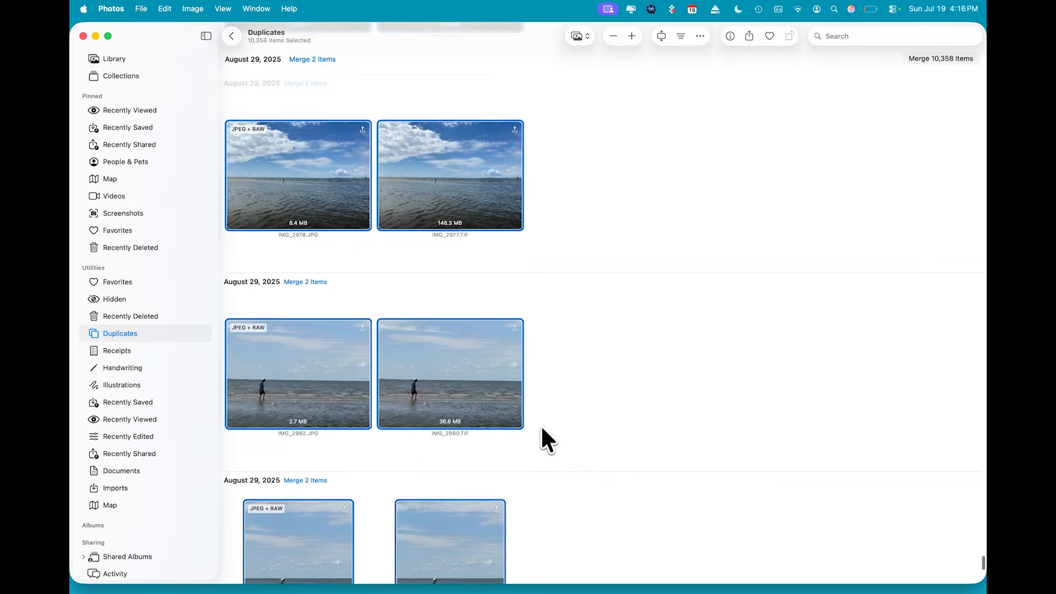
scroll(542, 429, down, 10)
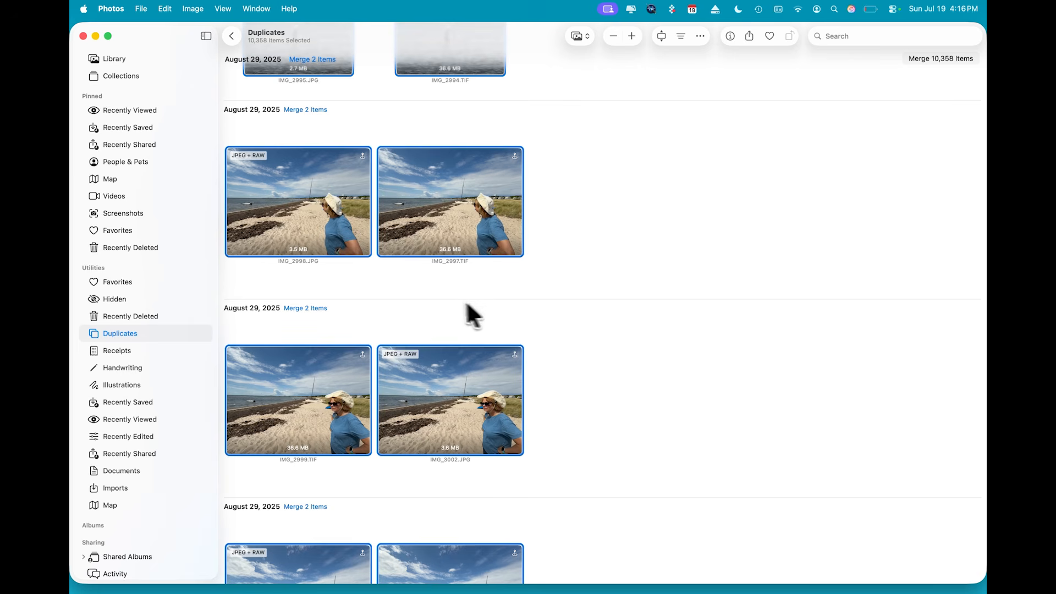
scroll(391, 302, down, 5)
scroll(391, 301, down, 6)
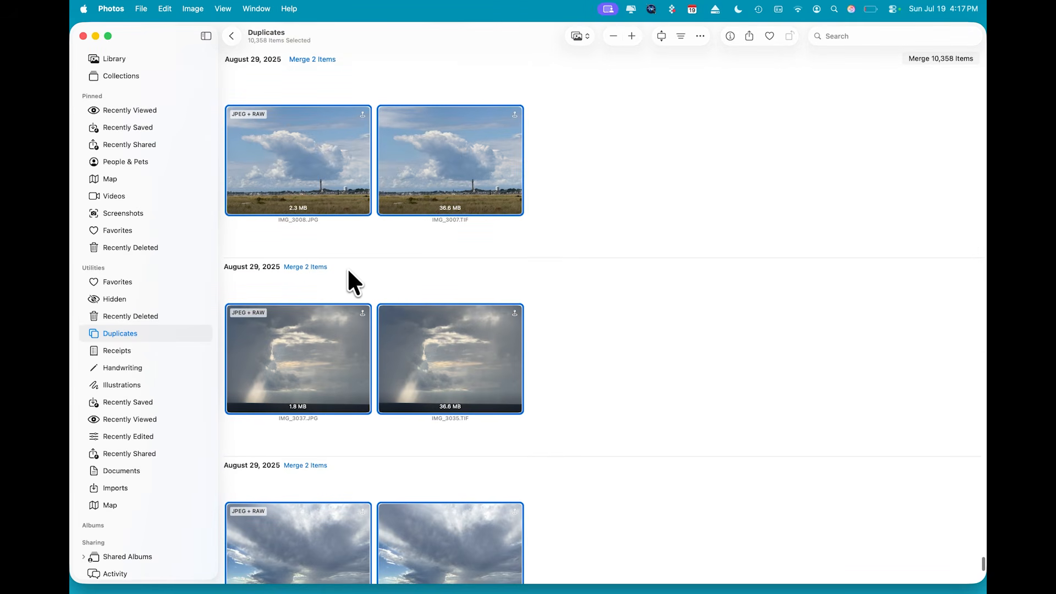
click(414, 220)
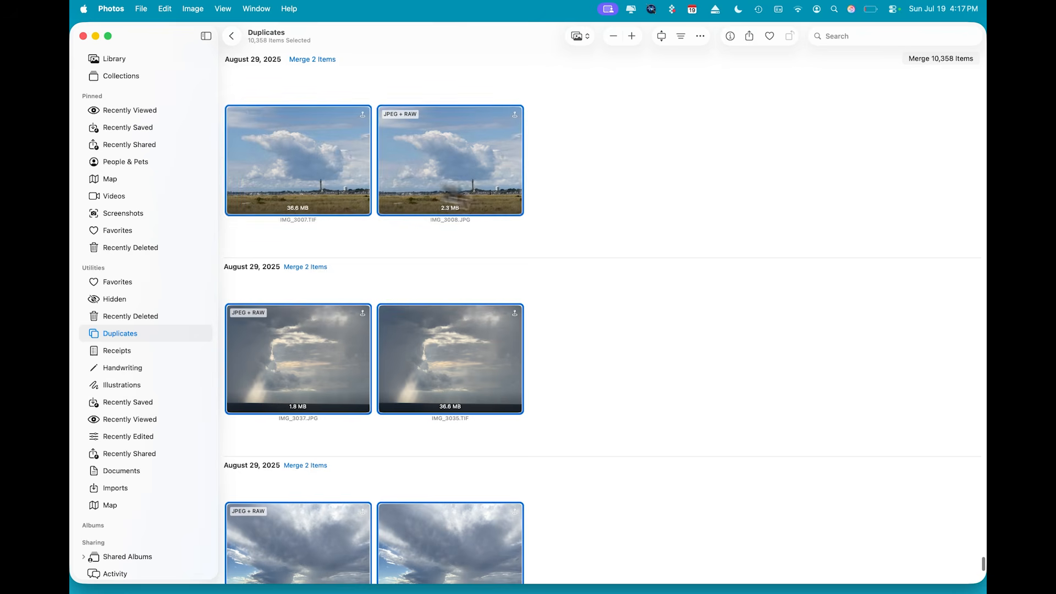
click(583, 210)
Examine the duplicate sets from August 29, 2025 through June 16, 2026 and look over the utility collections
scroll(554, 195, down, 15)
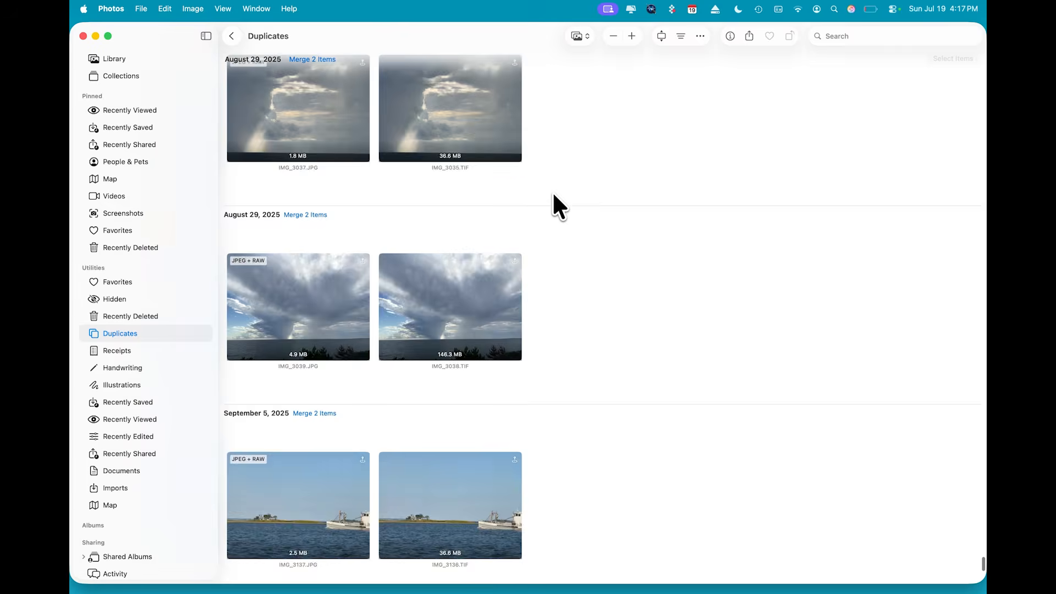
scroll(553, 195, down, 8)
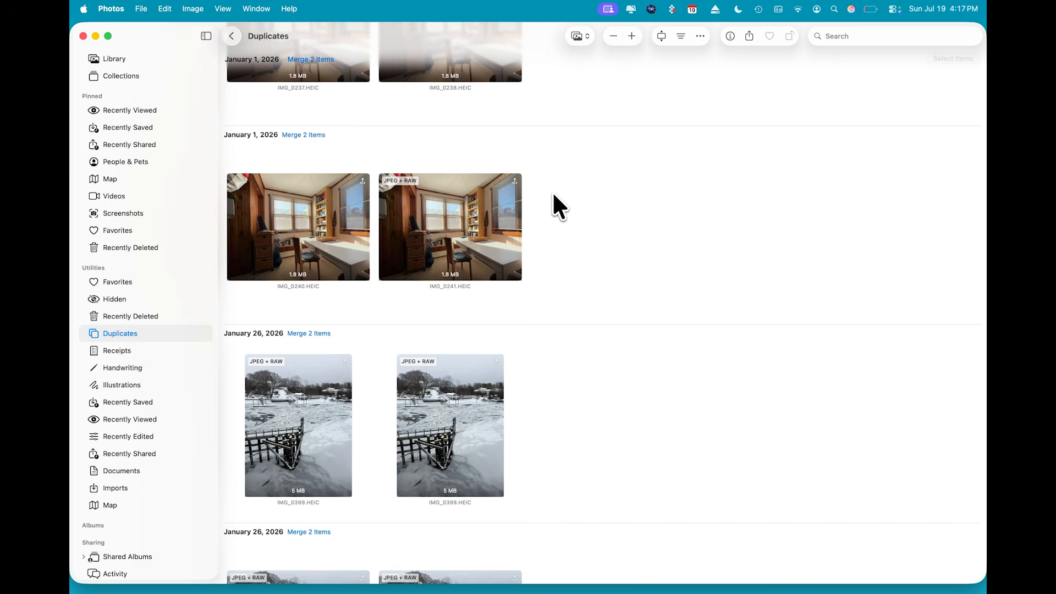
scroll(553, 195, down, 6)
scroll(553, 196, down, 8)
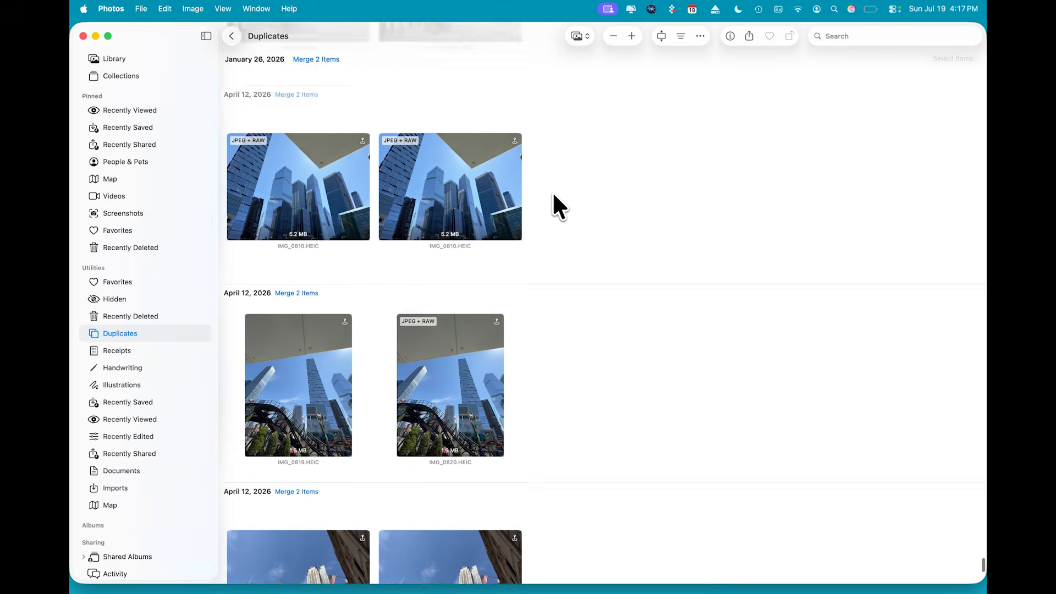
scroll(553, 196, down, 5)
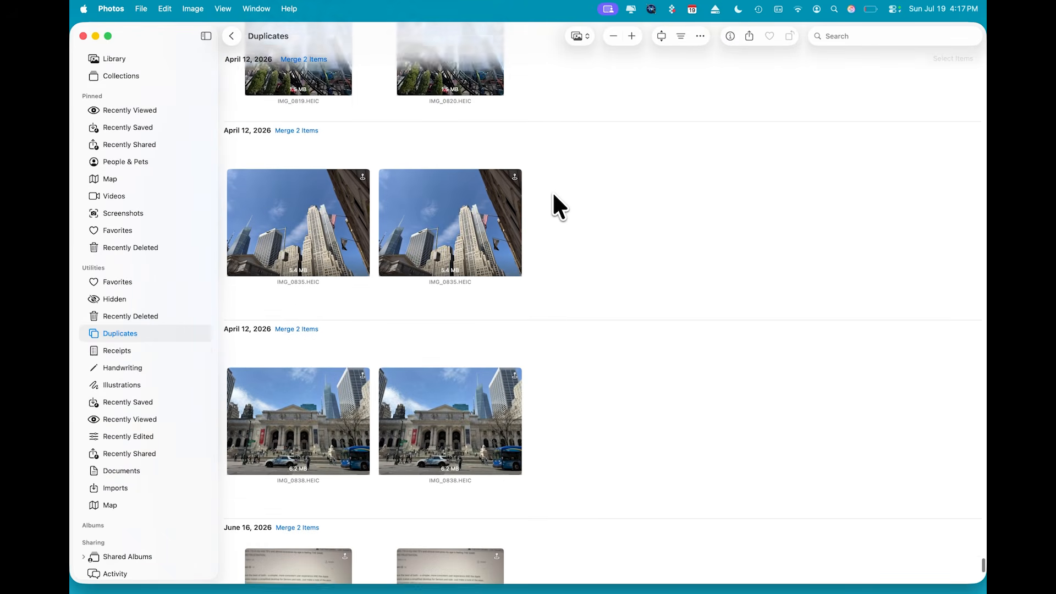
scroll(553, 195, down, 1)
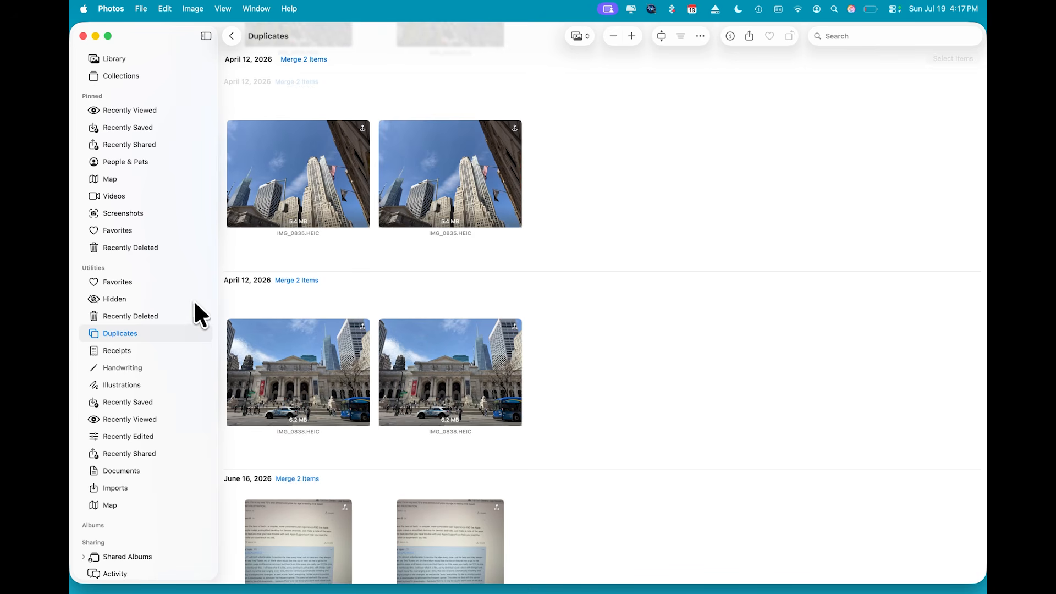
scroll(156, 251, down, 3)
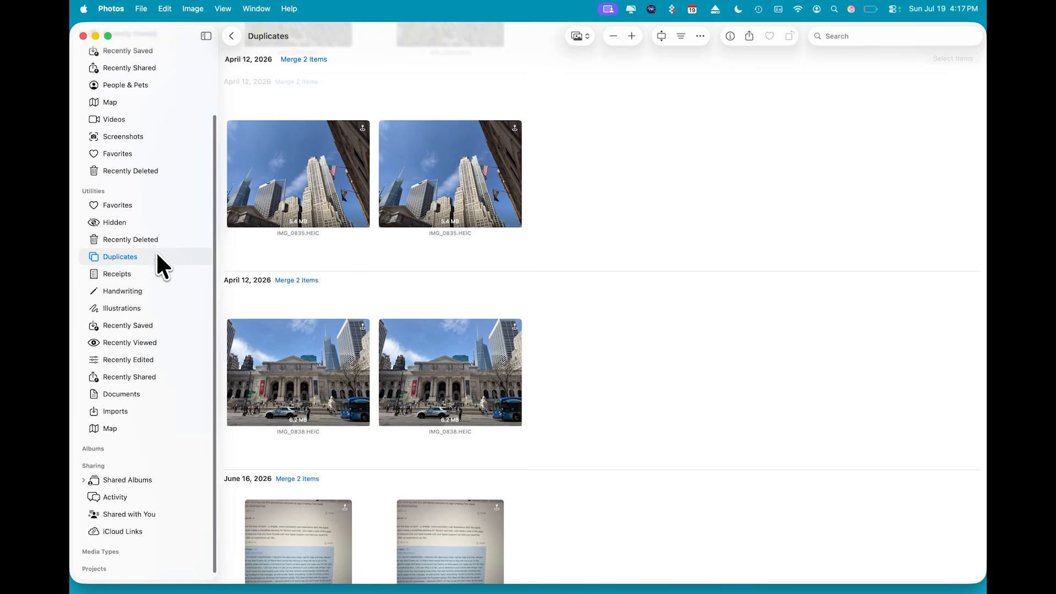
scroll(131, 334, up, 3)
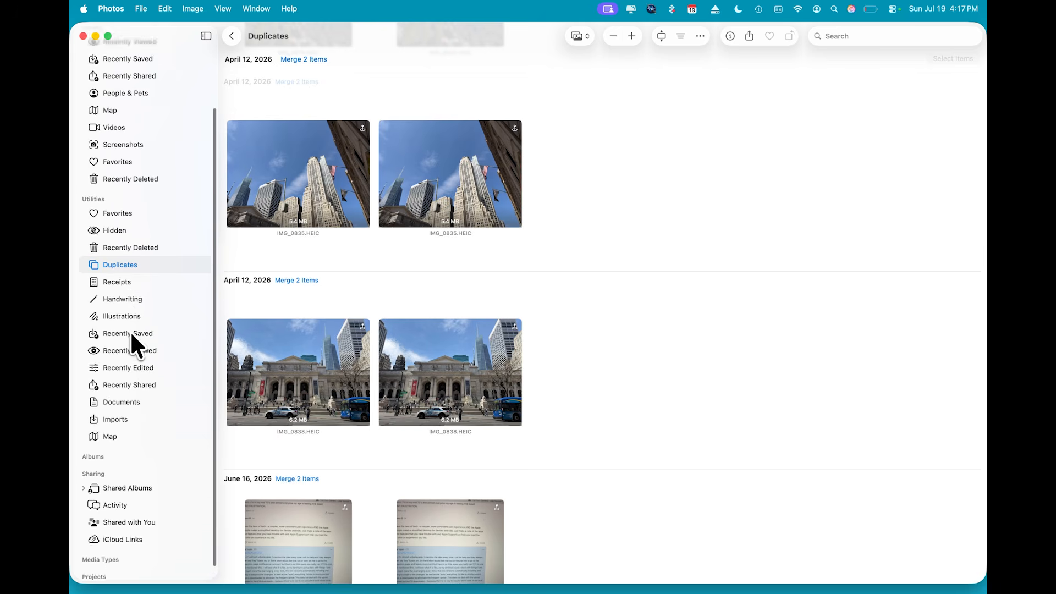
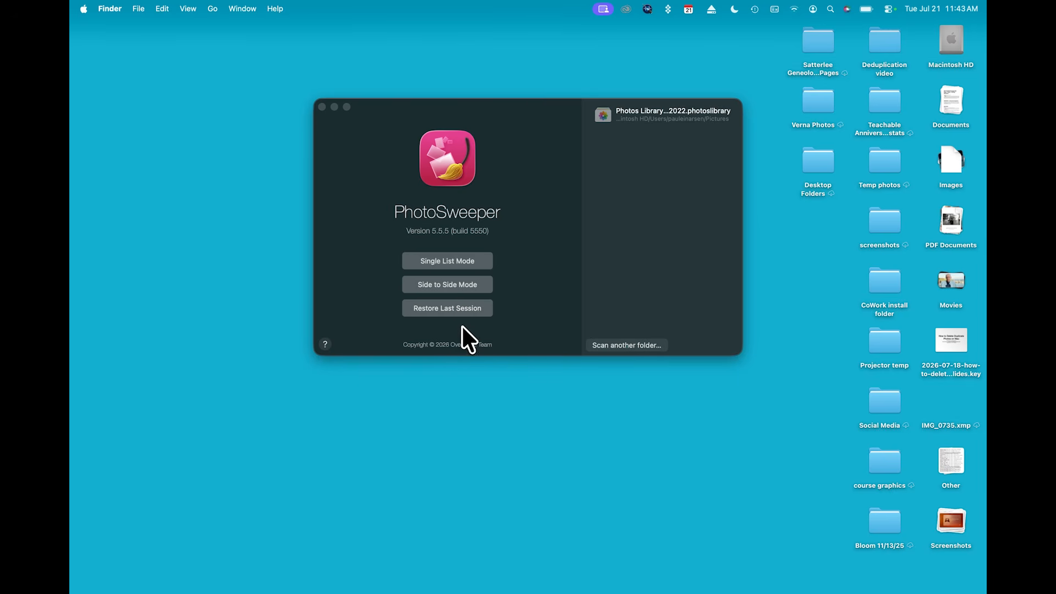
Start a Single List Mode session and expand its window to full screen
click(444, 260)
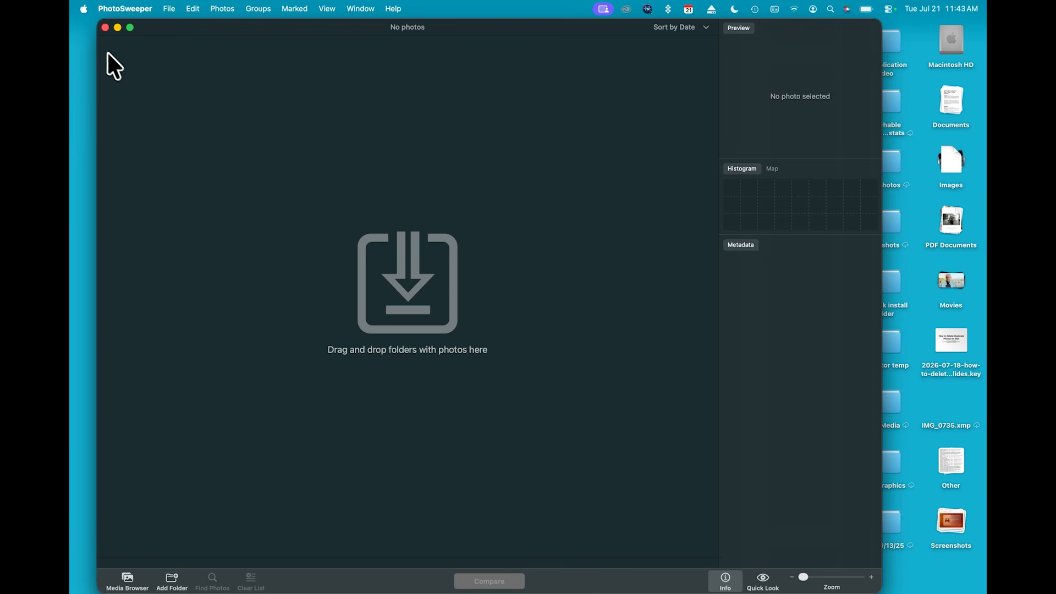
click(130, 28)
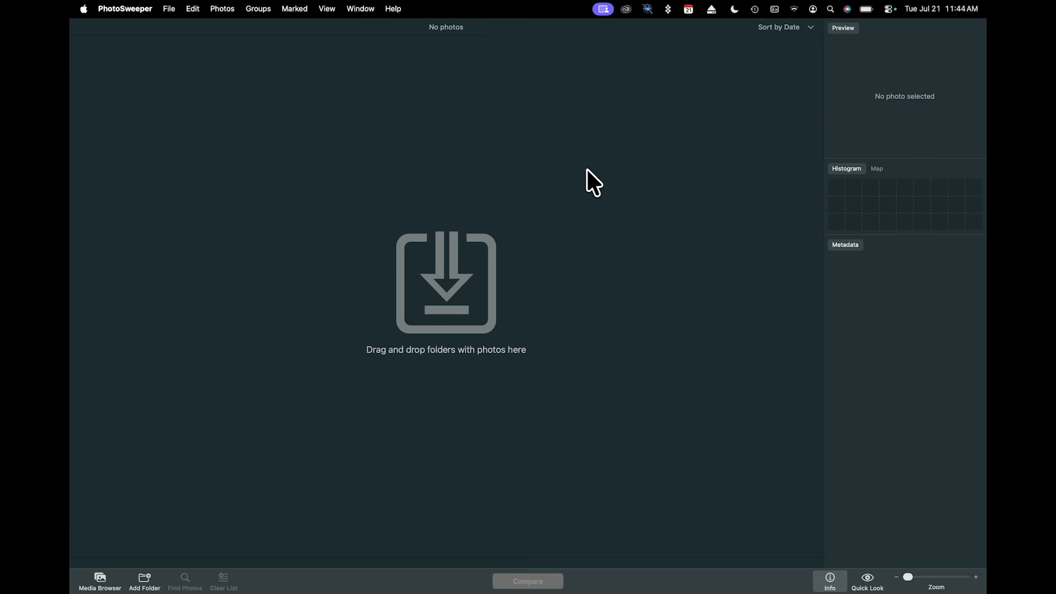
Add Photos Library March 2022.photoslibrary from the Pictures folder to the list of photos to scan
click(447, 287)
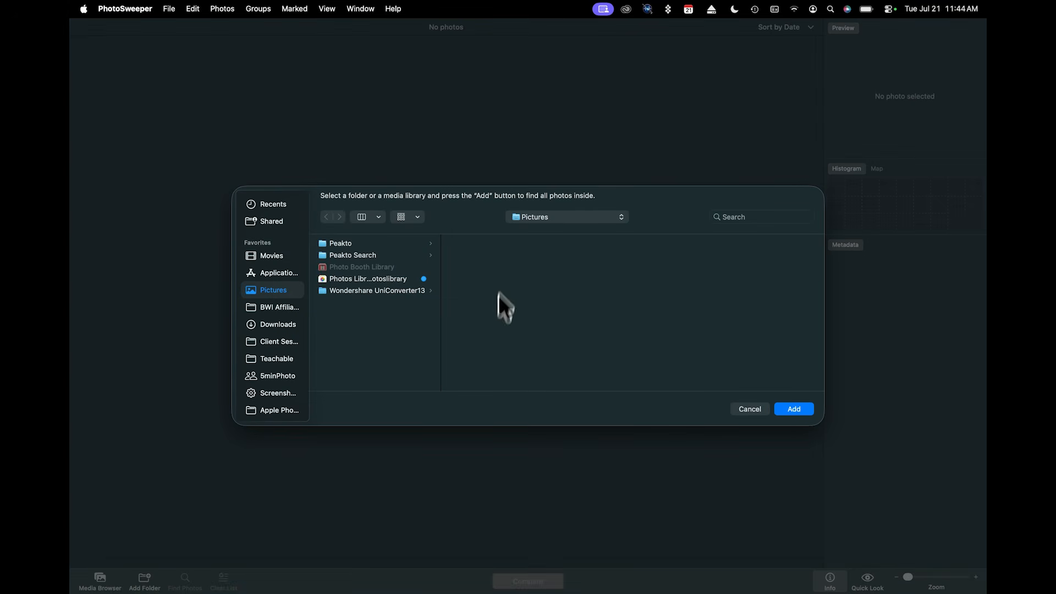
scroll(273, 279, down, 3)
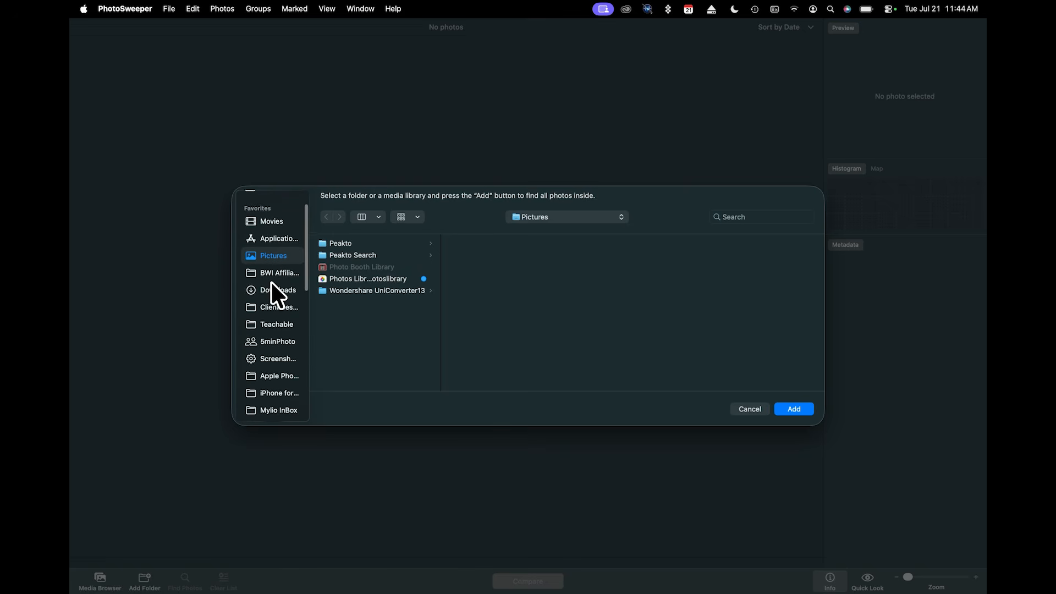
scroll(273, 287, down, 2)
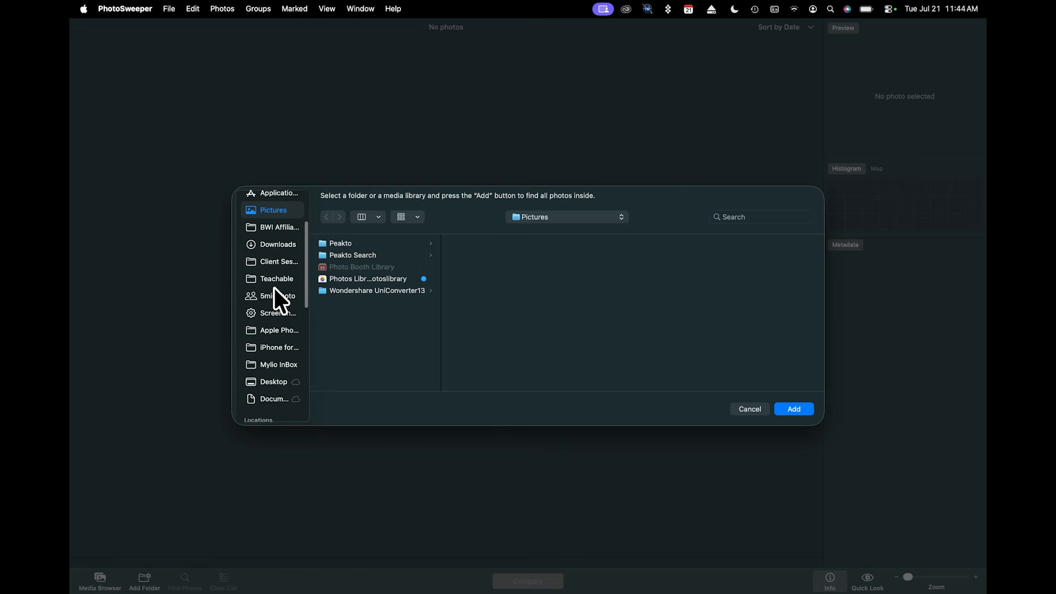
scroll(273, 287, up, 5)
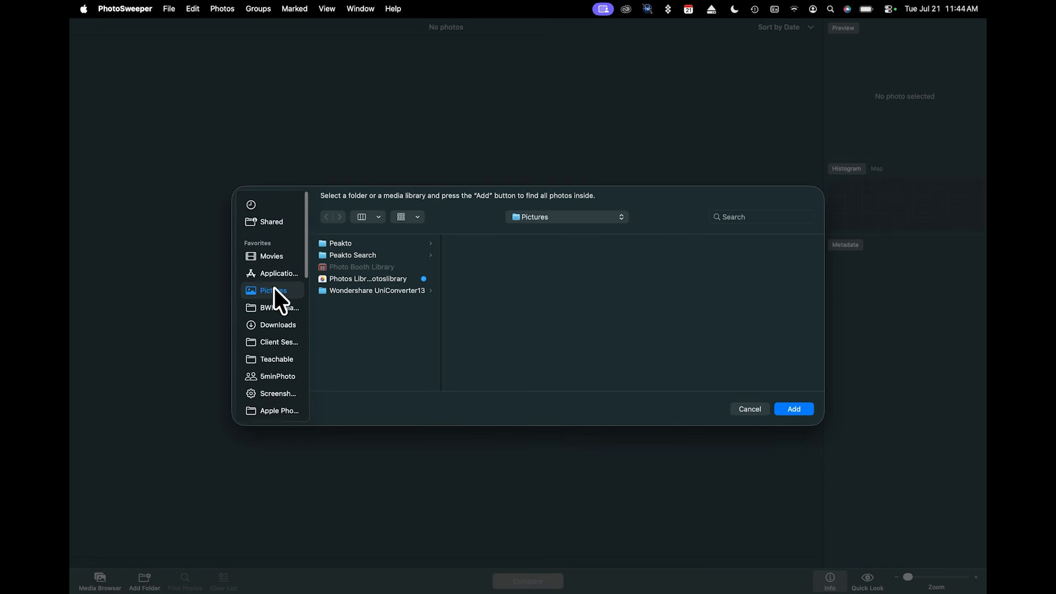
scroll(274, 287, down, 2)
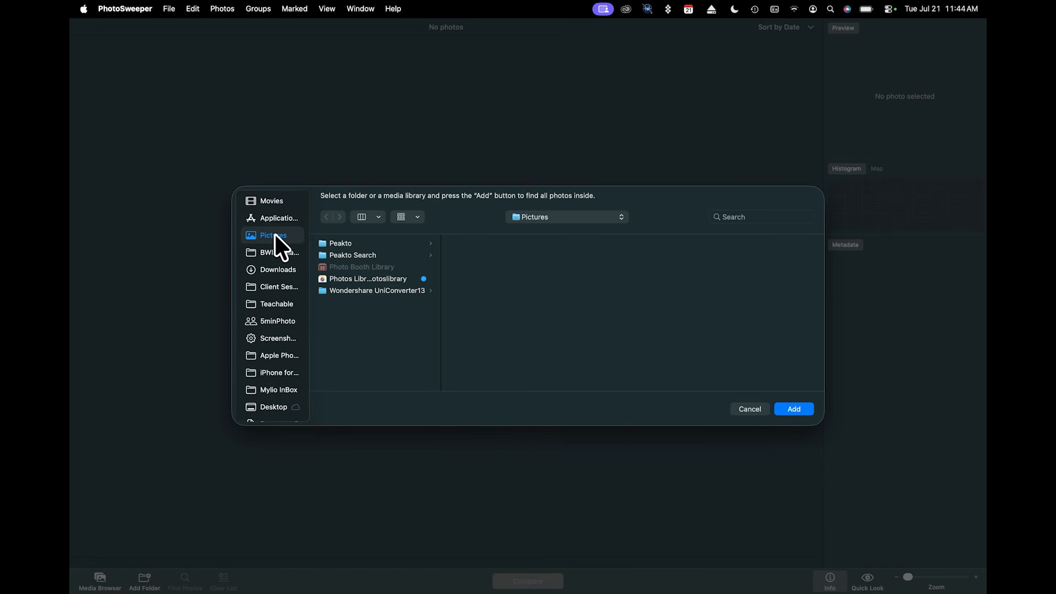
click(355, 276)
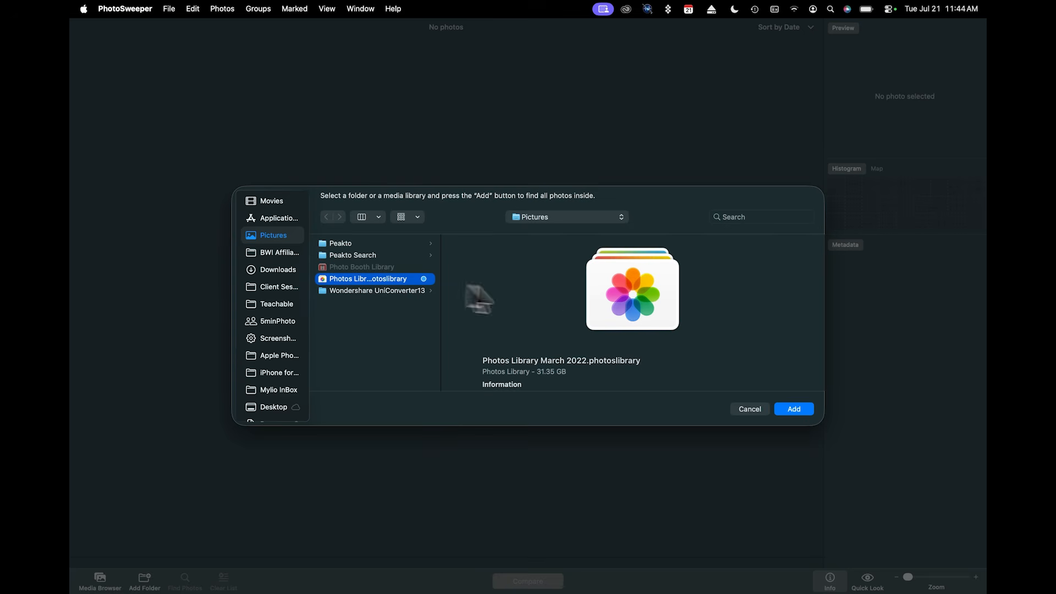
click(794, 409)
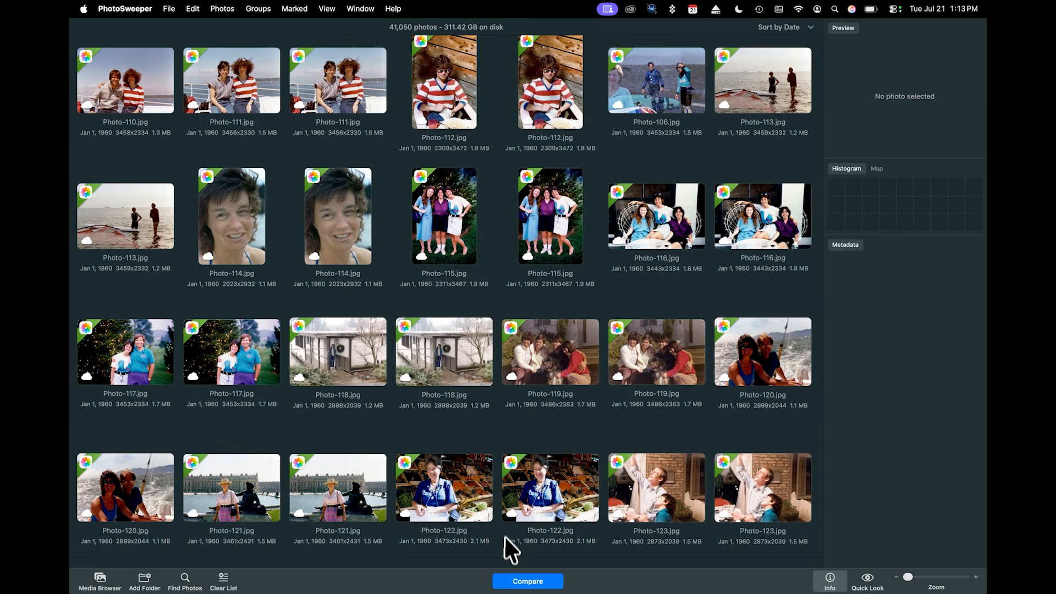
Compare the library for Similar Photos with photos of any size, checking the advanced settings first, and auto mark the extras in each group
click(529, 582)
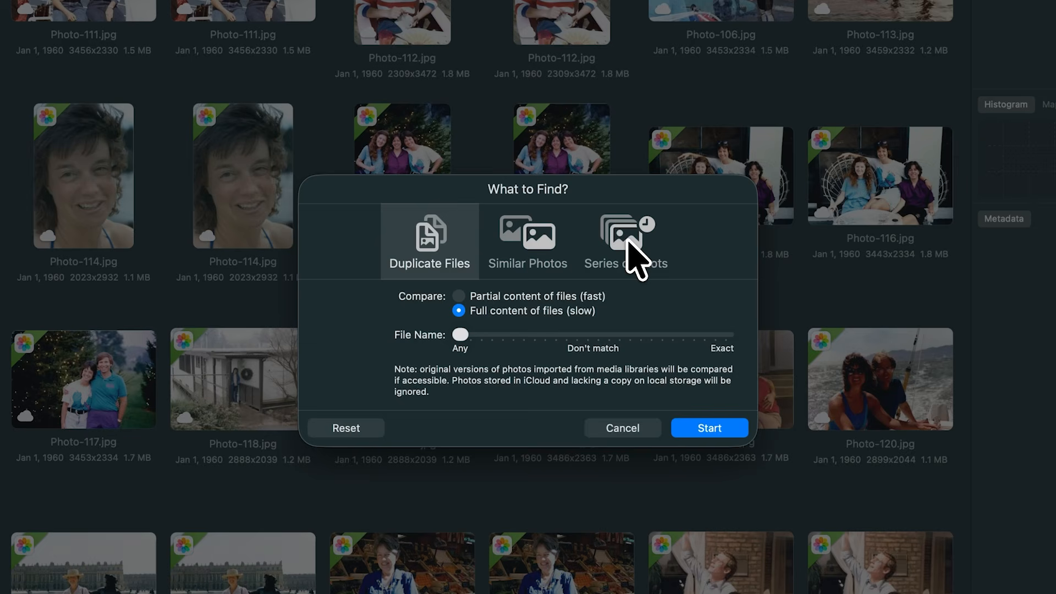
click(536, 237)
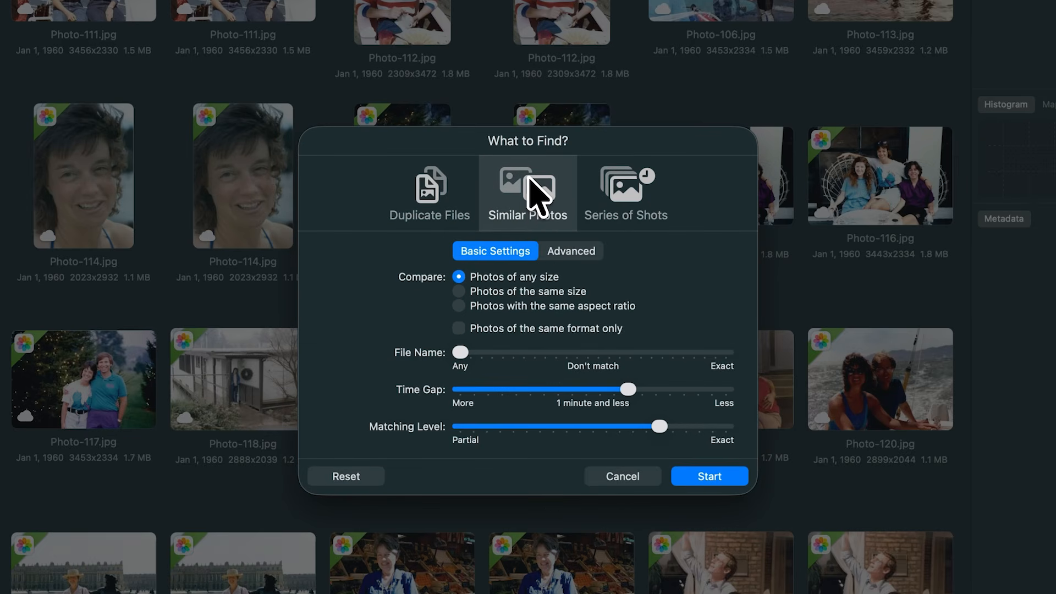
click(580, 253)
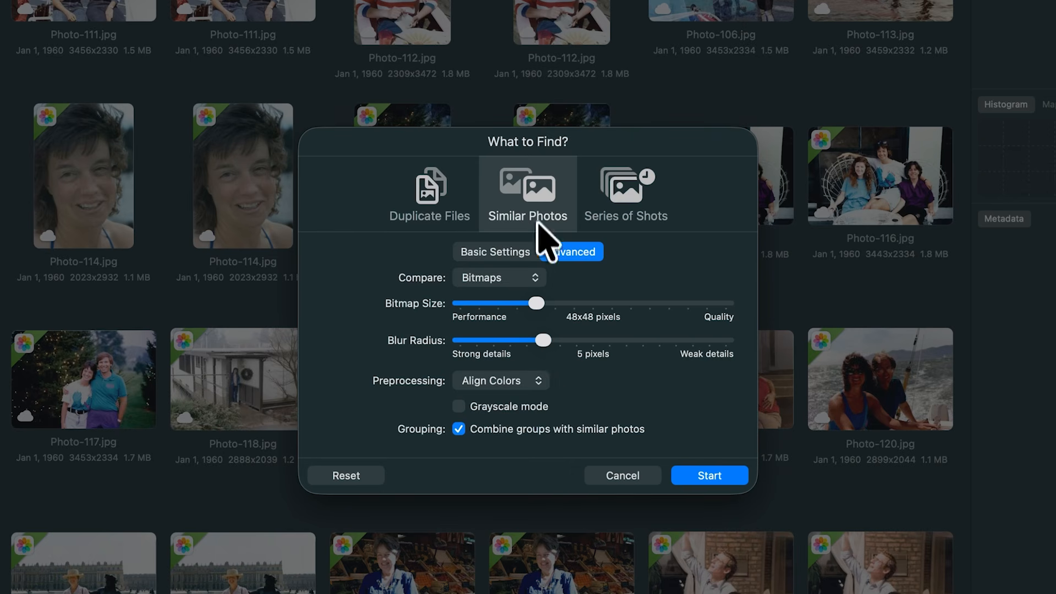
click(498, 251)
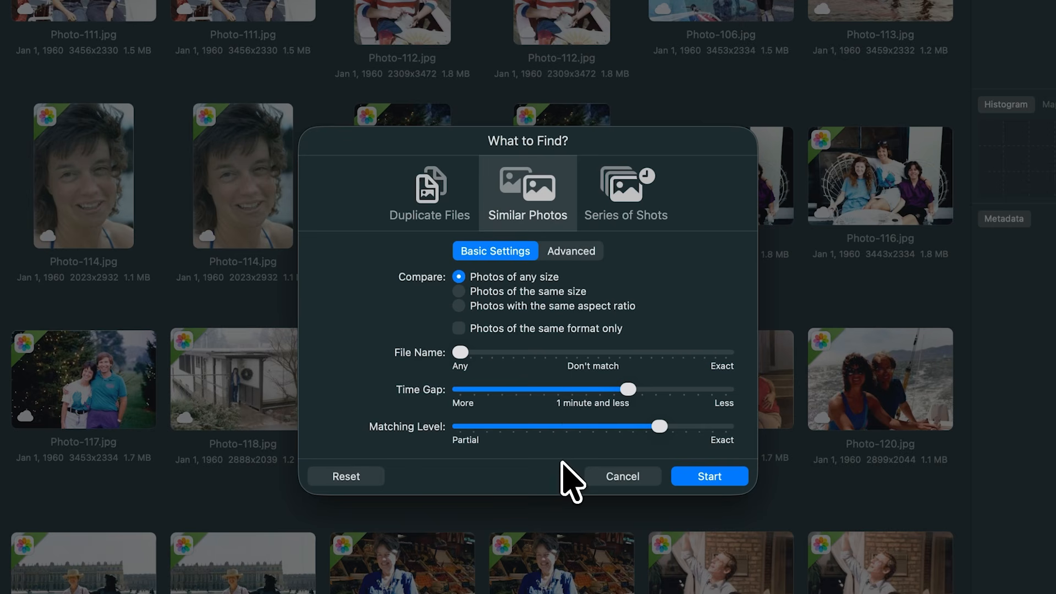
click(707, 468)
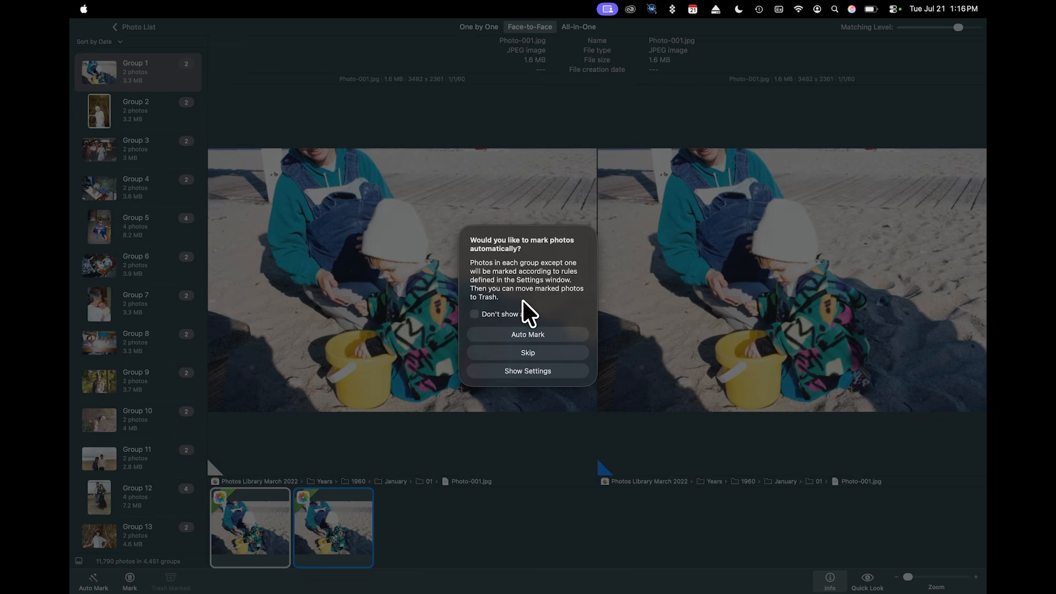
click(527, 335)
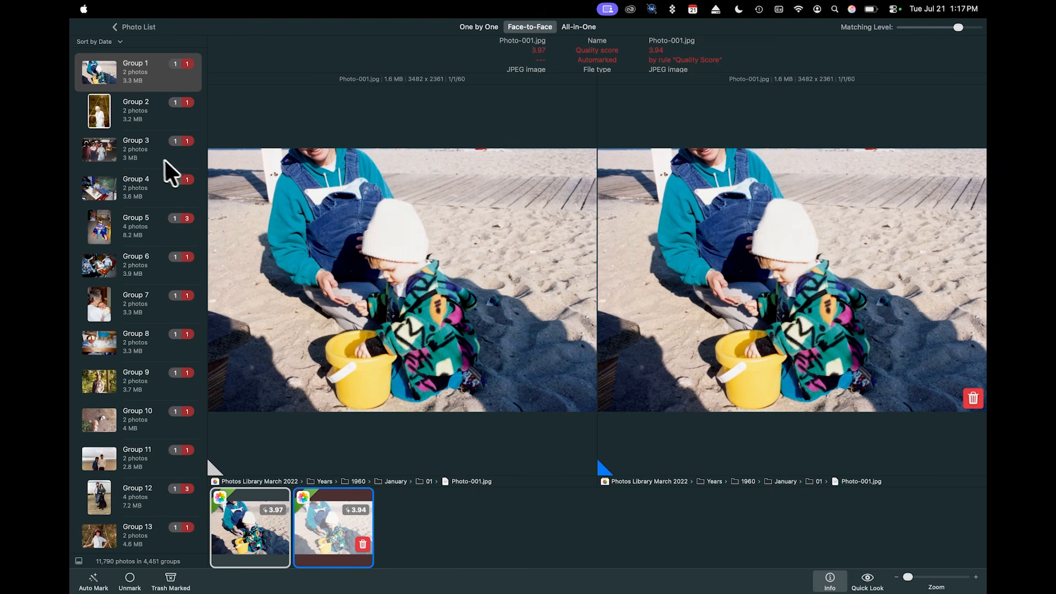
Look through the list of similar-photo groups and their marked counts, then return to Group 1
scroll(141, 137, down, 3)
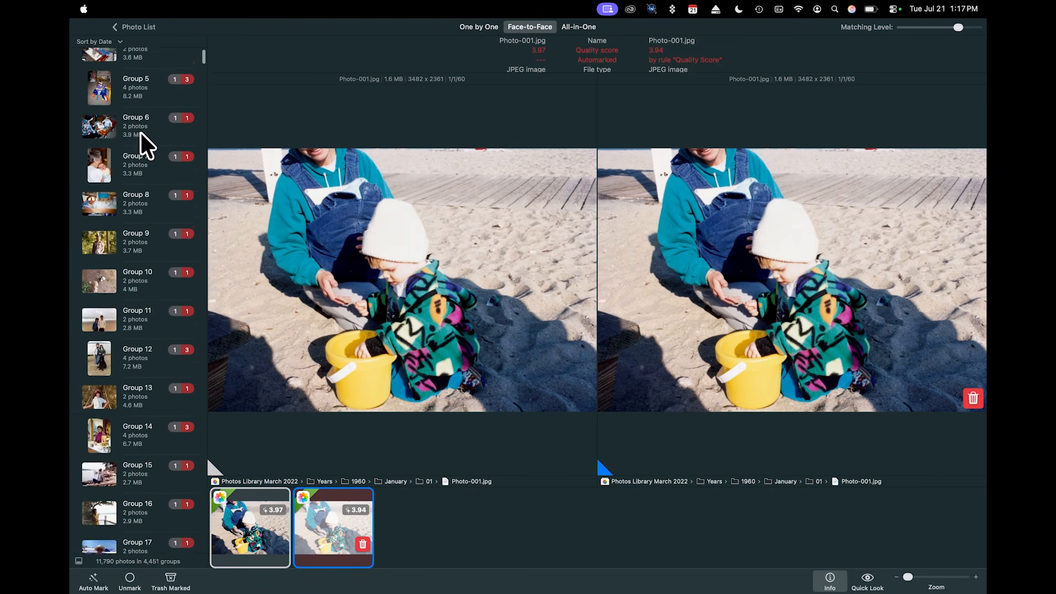
scroll(146, 144, down, 10)
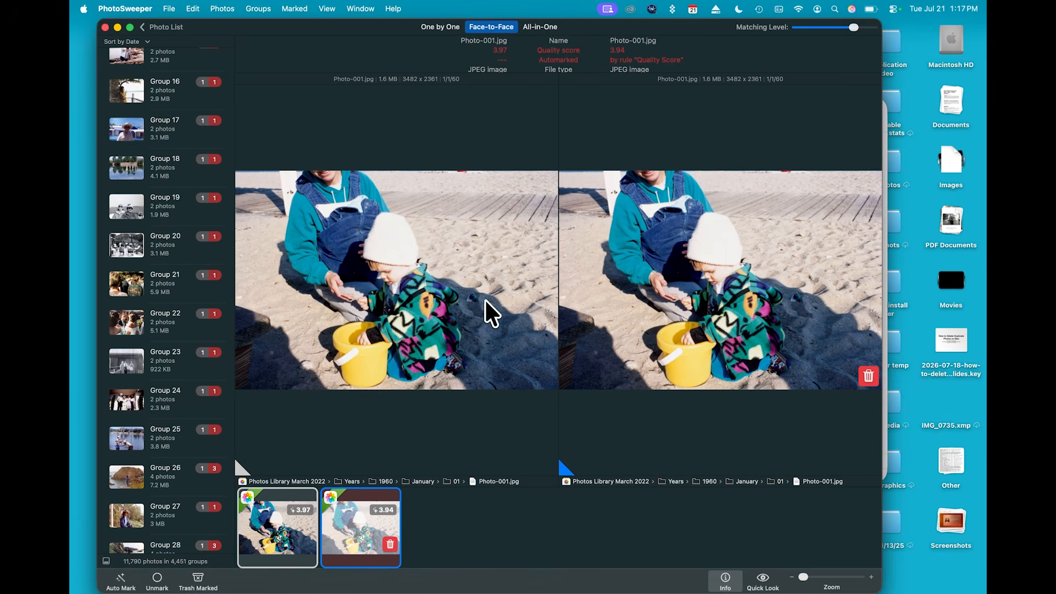
scroll(195, 190, up, 3)
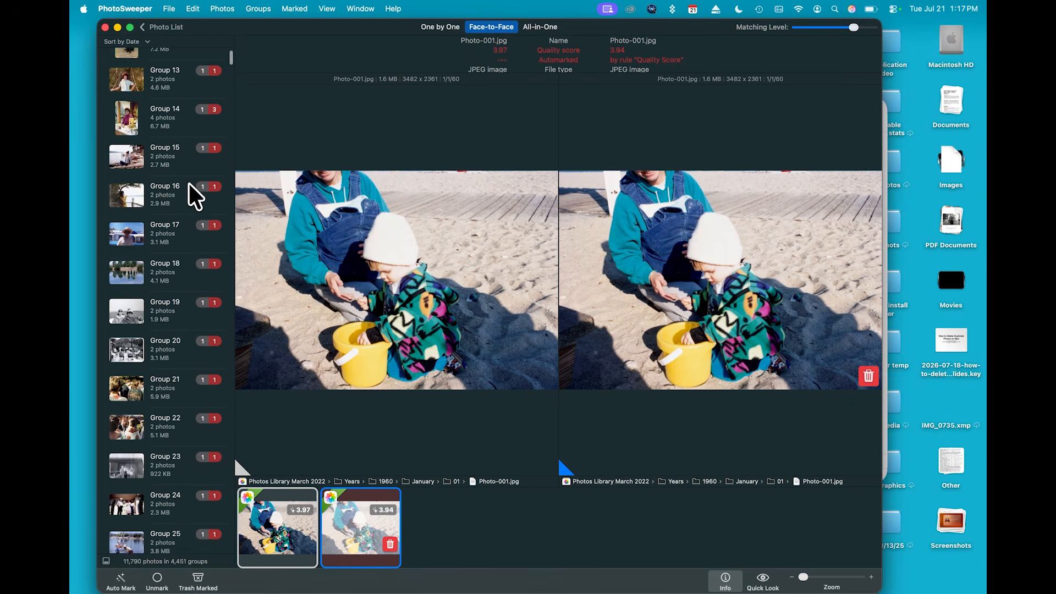
scroll(189, 183, up, 5)
scroll(187, 186, down, 15)
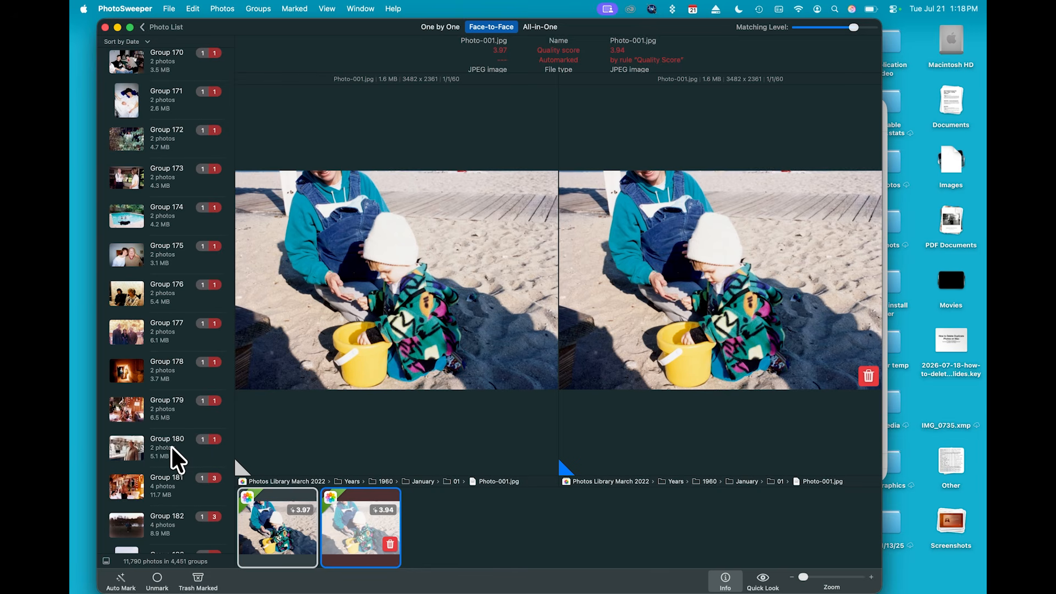
scroll(159, 432, up, 15)
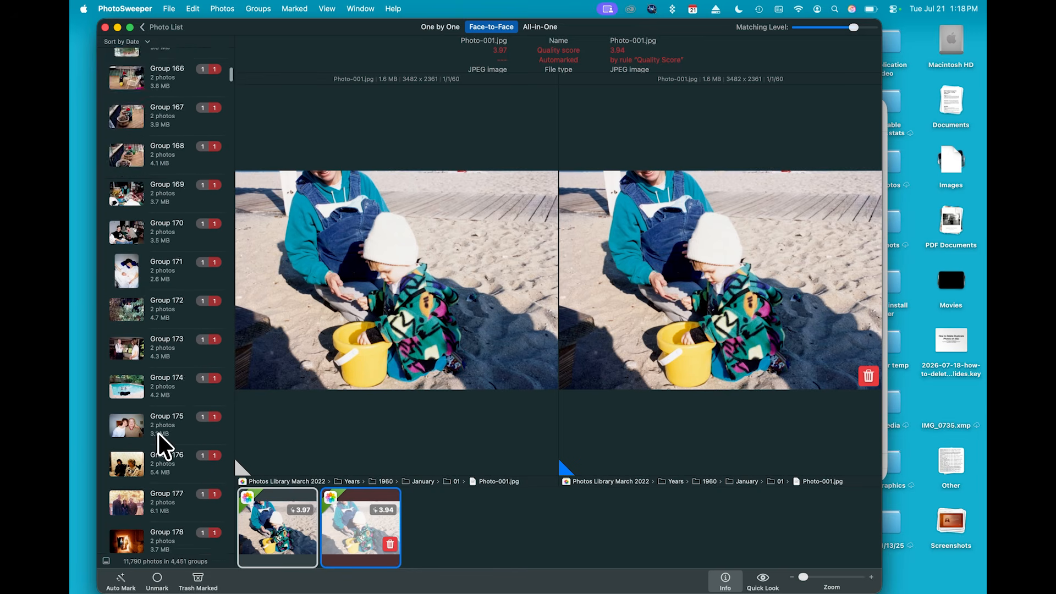
scroll(159, 437, up, 20)
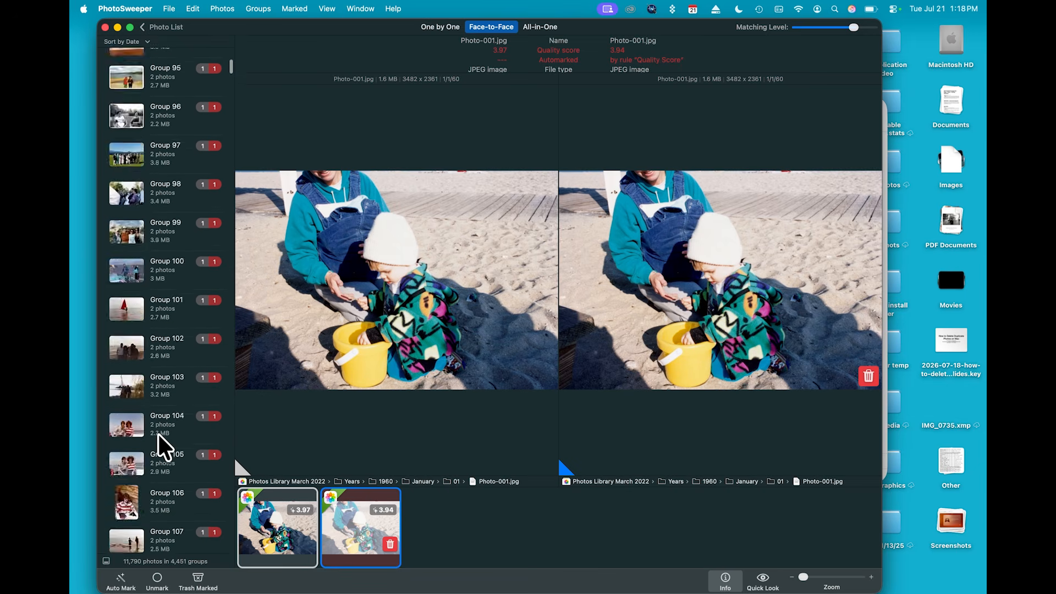
scroll(158, 434, down, 20)
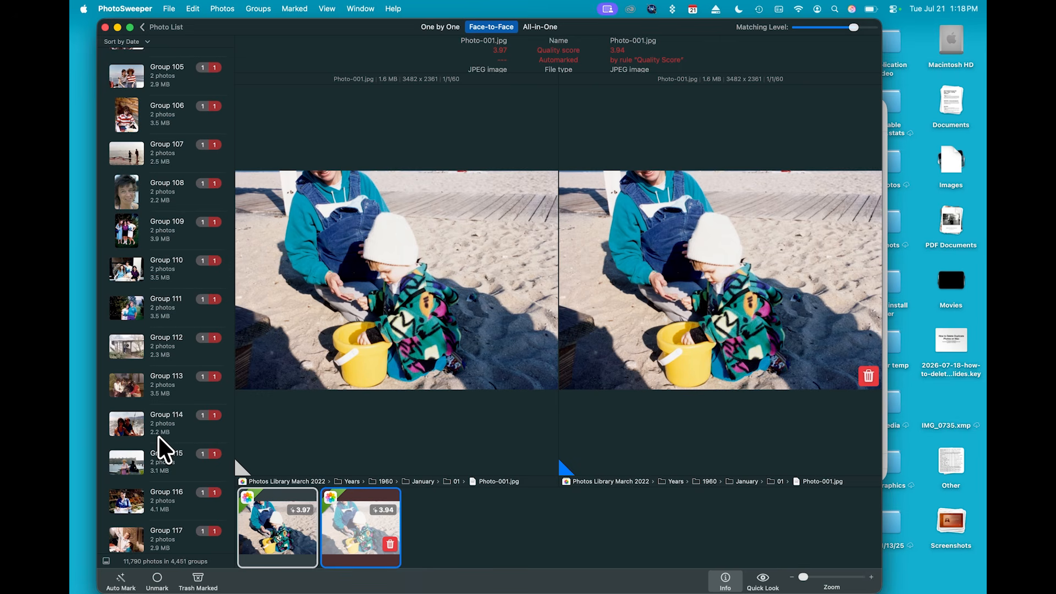
scroll(159, 438, up, 15)
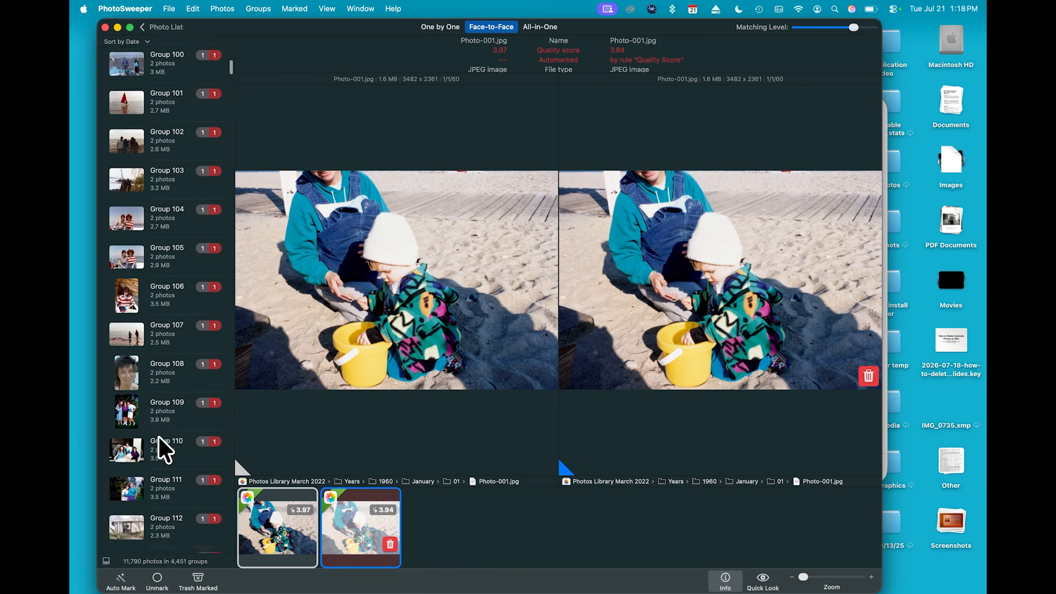
scroll(158, 437, up, 20)
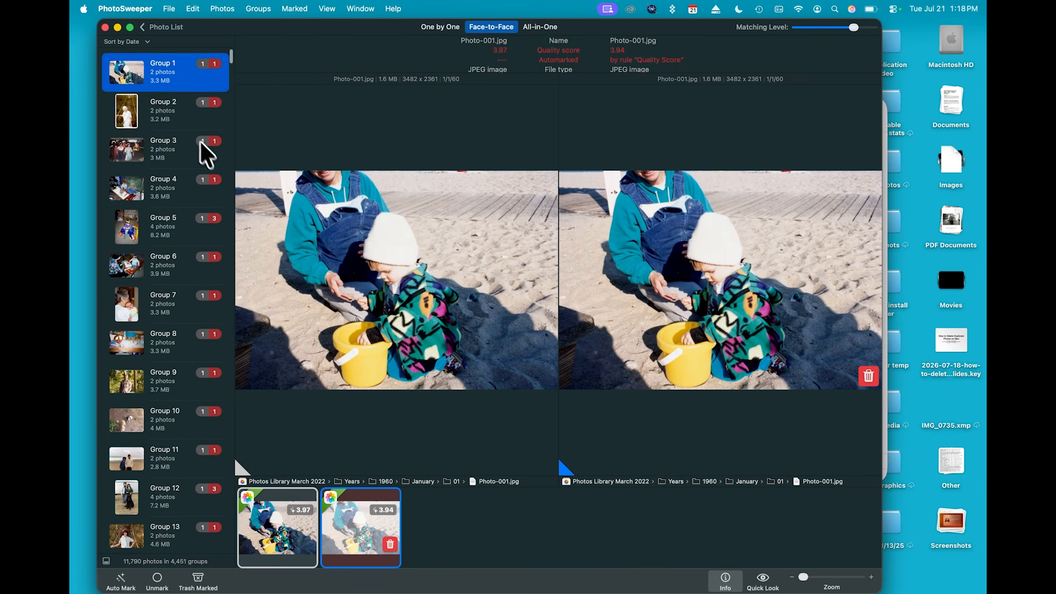
Compare the photos face to face in Group 2 through Group 10, checking quality scores and which copies are automarked
click(181, 111)
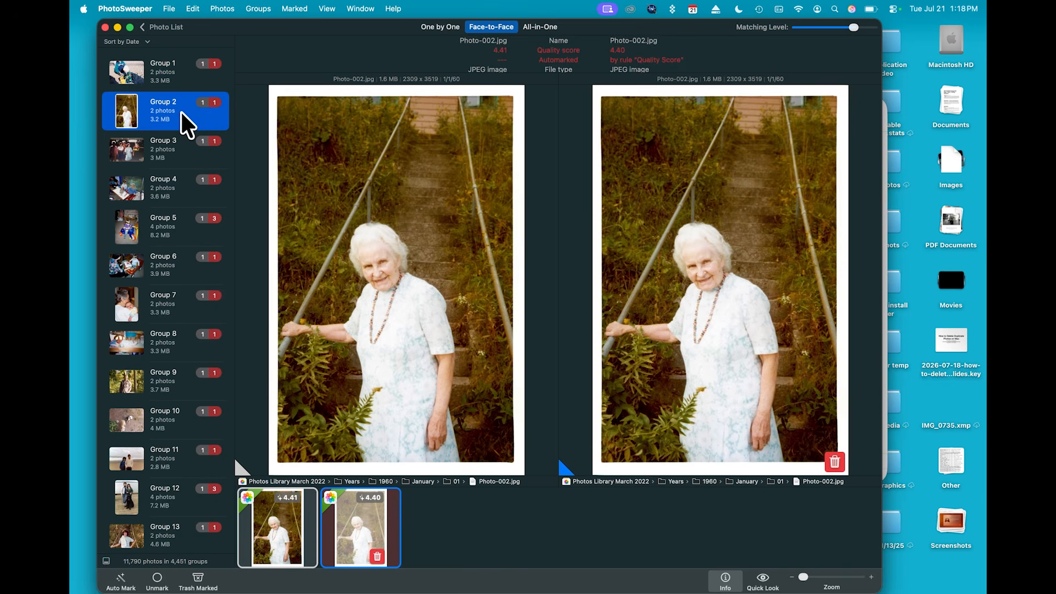
click(183, 146)
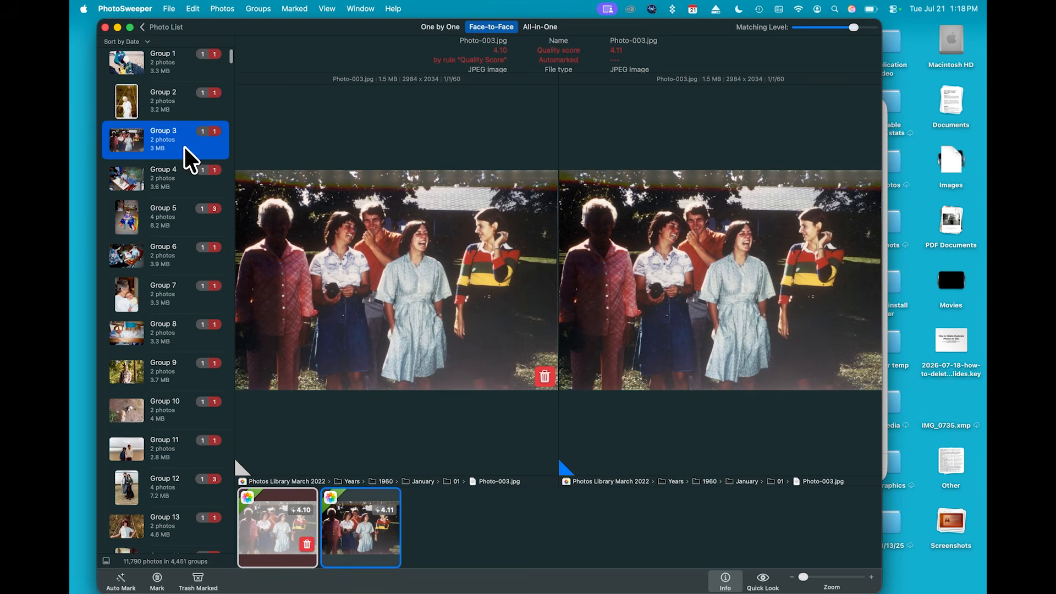
click(187, 180)
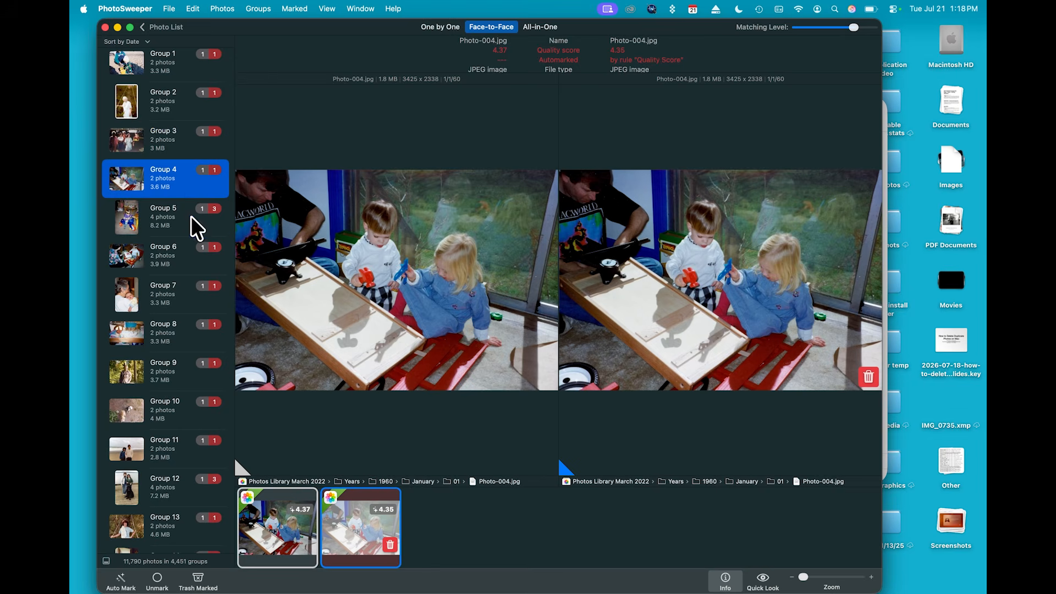
click(190, 215)
click(186, 254)
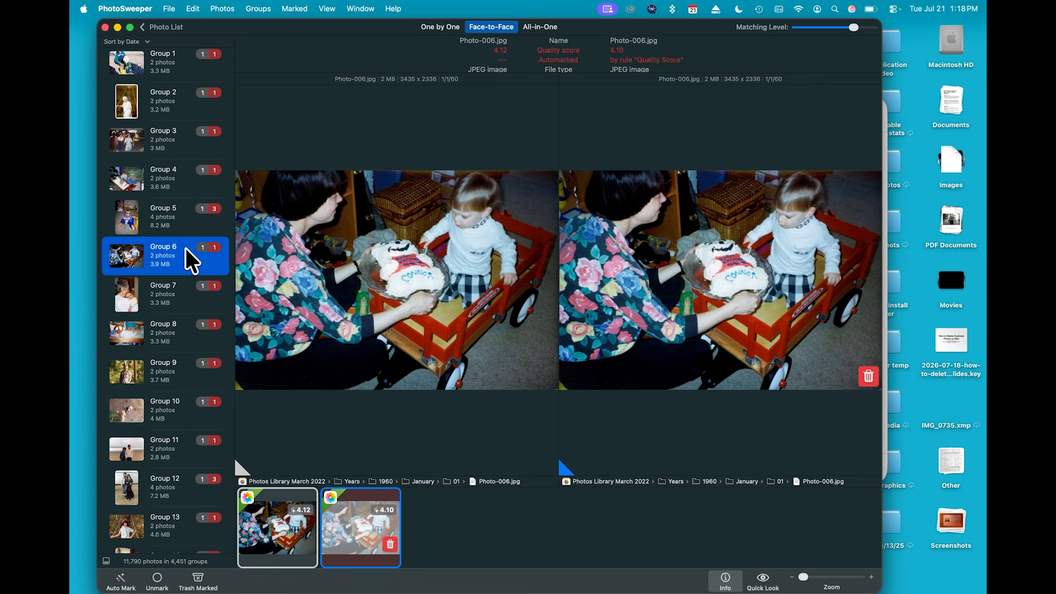
click(187, 302)
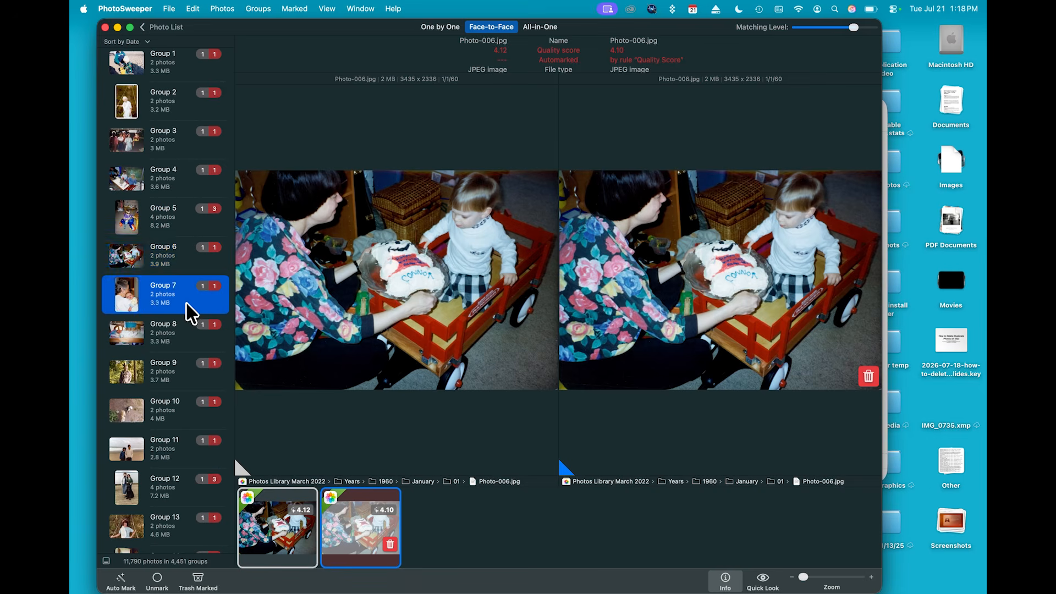
click(176, 261)
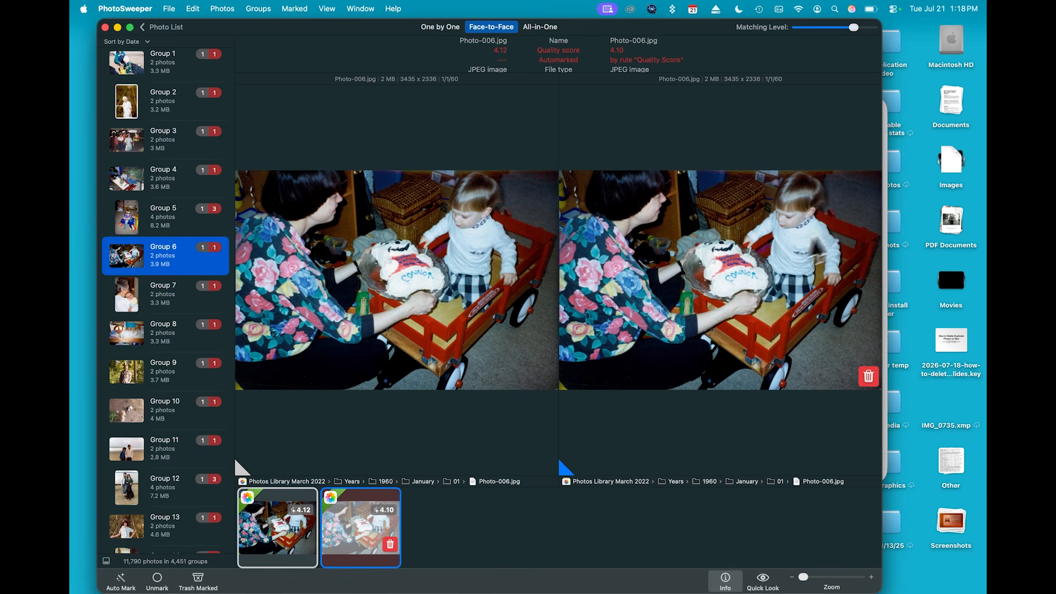
click(174, 290)
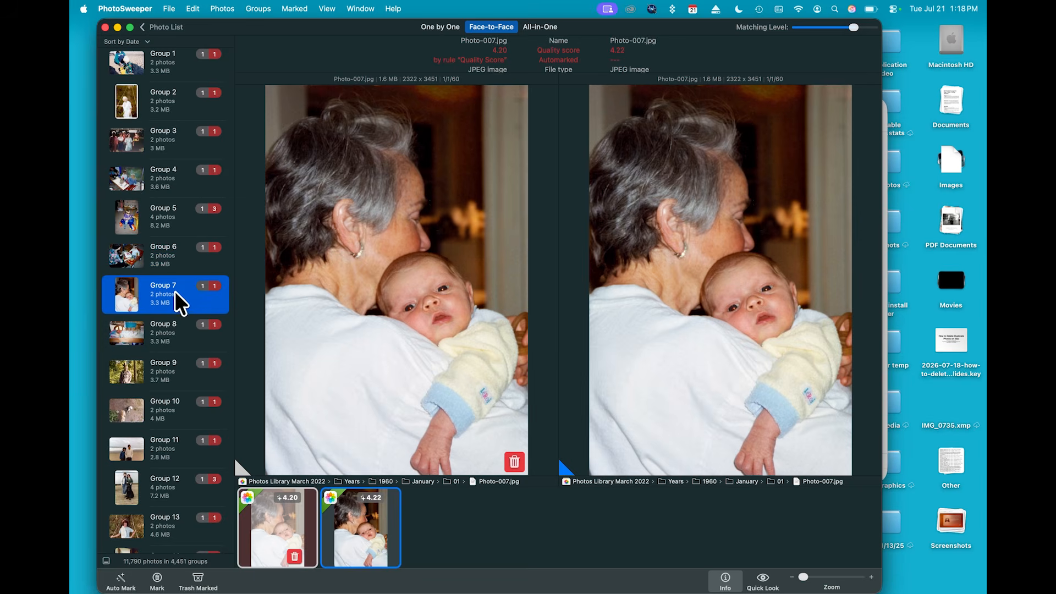
click(188, 352)
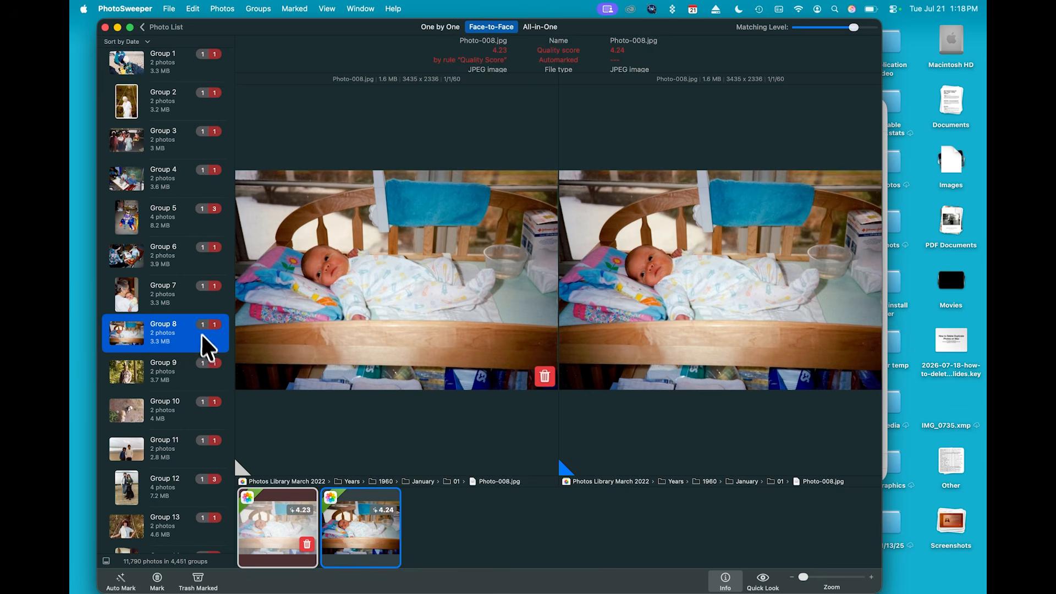
click(187, 389)
scroll(195, 344, down, 3)
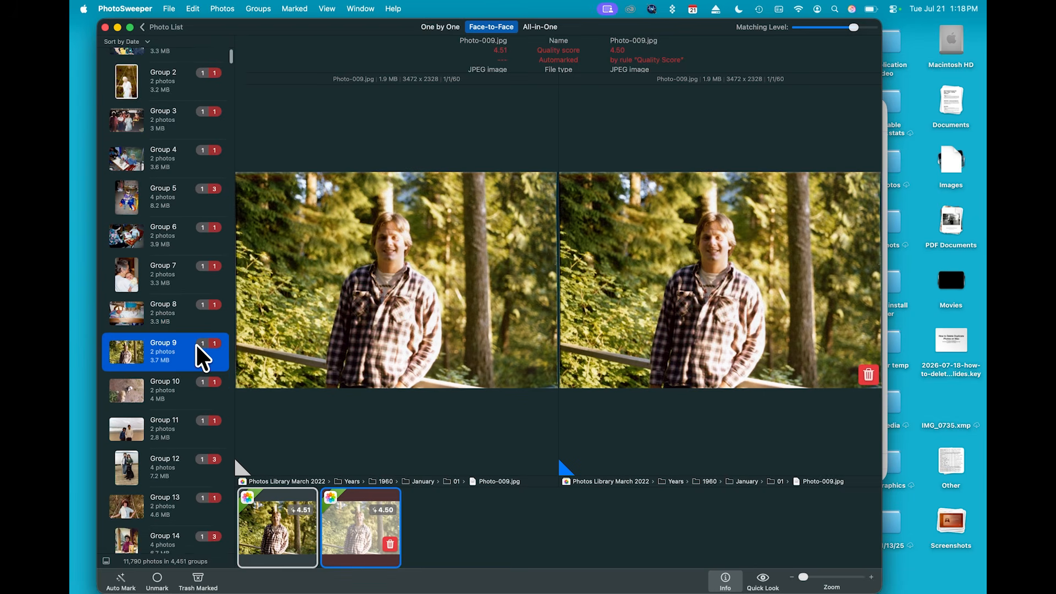
click(182, 312)
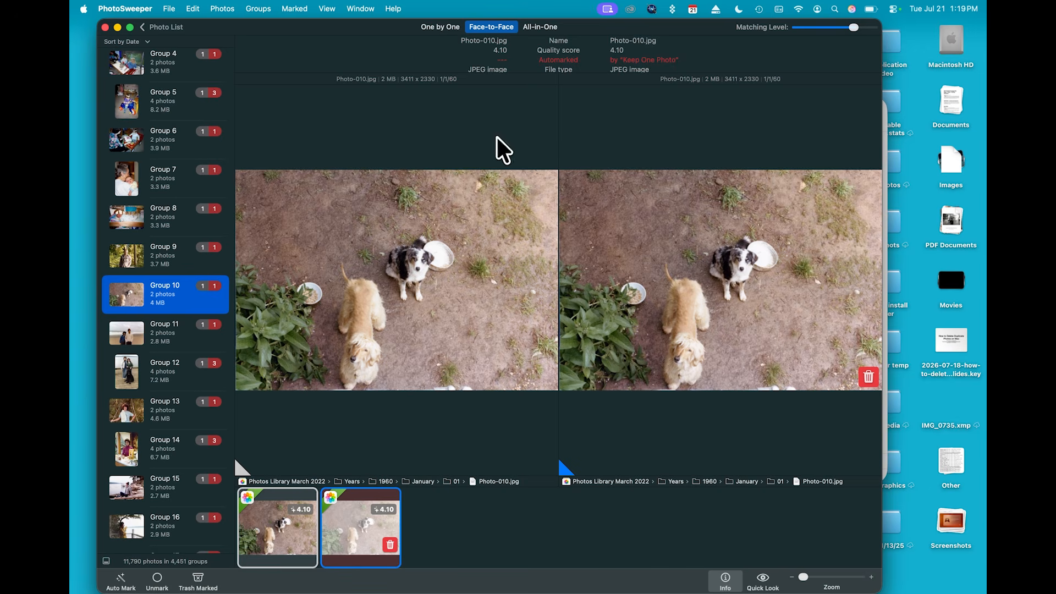
scroll(496, 137, up, 5)
scroll(496, 137, down, 5)
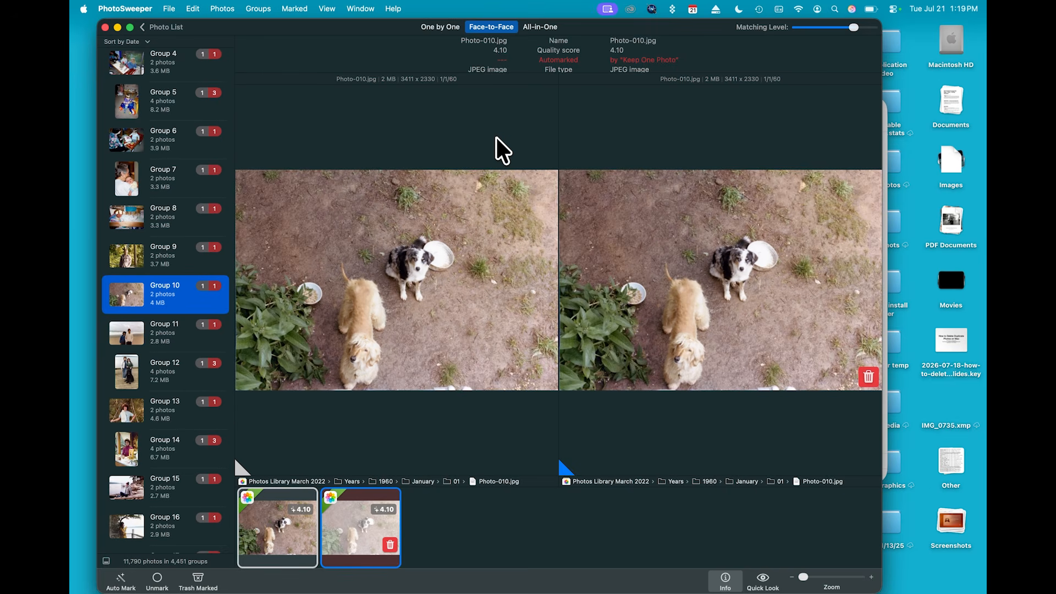